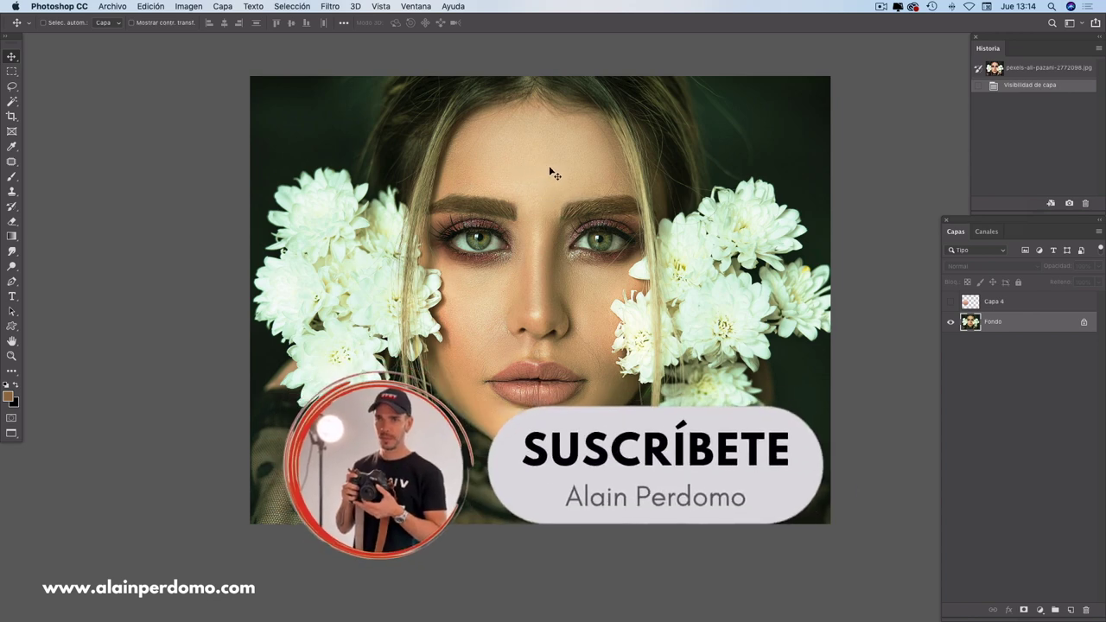
Step: Pan the portrait left and make the Capa 4 skin-tone swatch layer visible
{"action": "left_click_drag", "start_coordinate": [569, 182], "coordinate": [558, 182]}
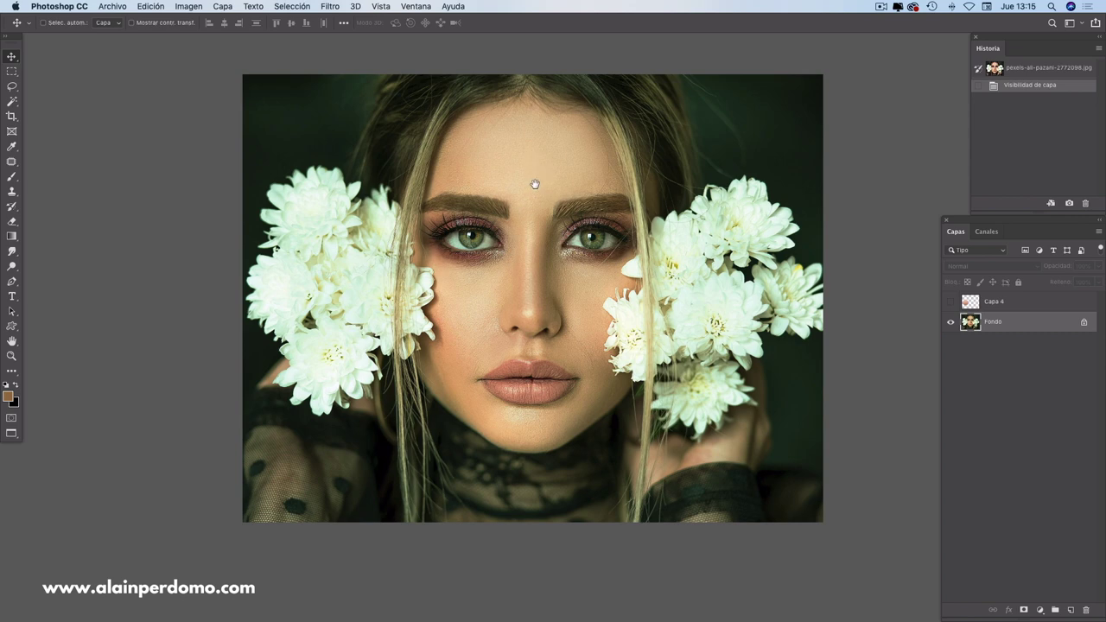
{"action": "left_click_drag", "start_coordinate": [535, 184], "coordinate": [507, 185]}
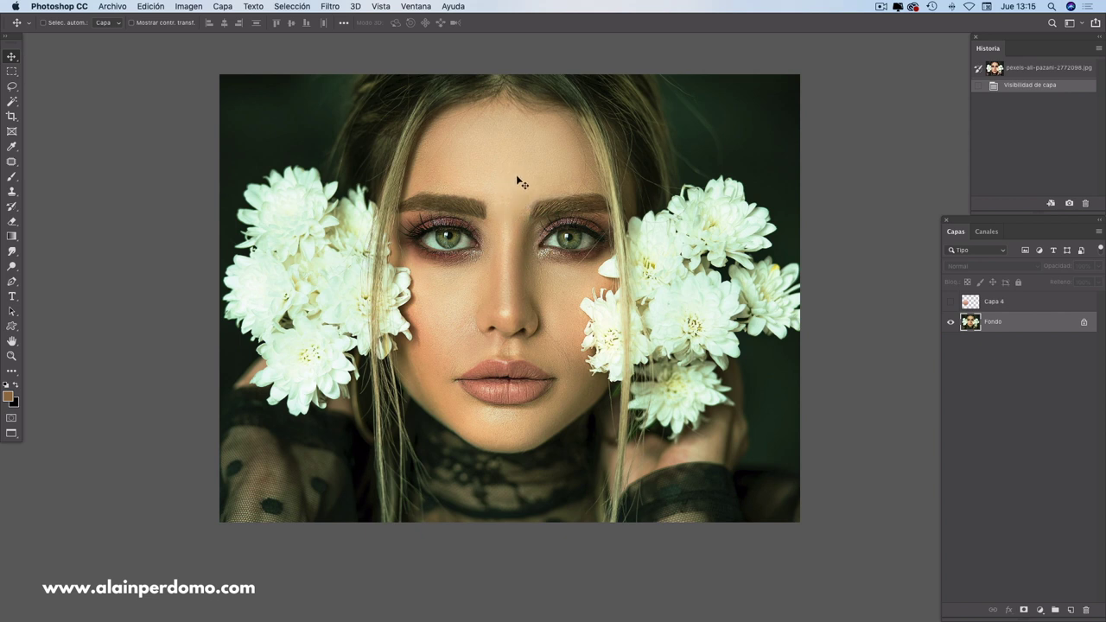
{"action": "left_click", "coordinate": [952, 304]}
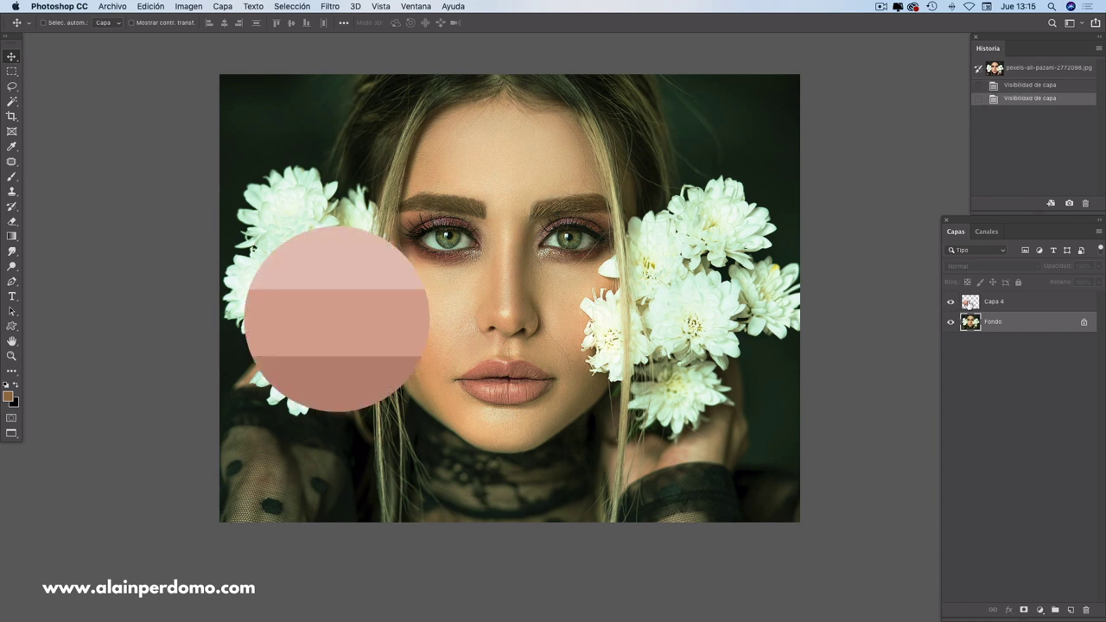
Step: Nudge the swatch circle higher, select Fondo, and bring up the adjustment layer list
{"action": "left_click_drag", "start_coordinate": [360, 304], "coordinate": [359, 285]}
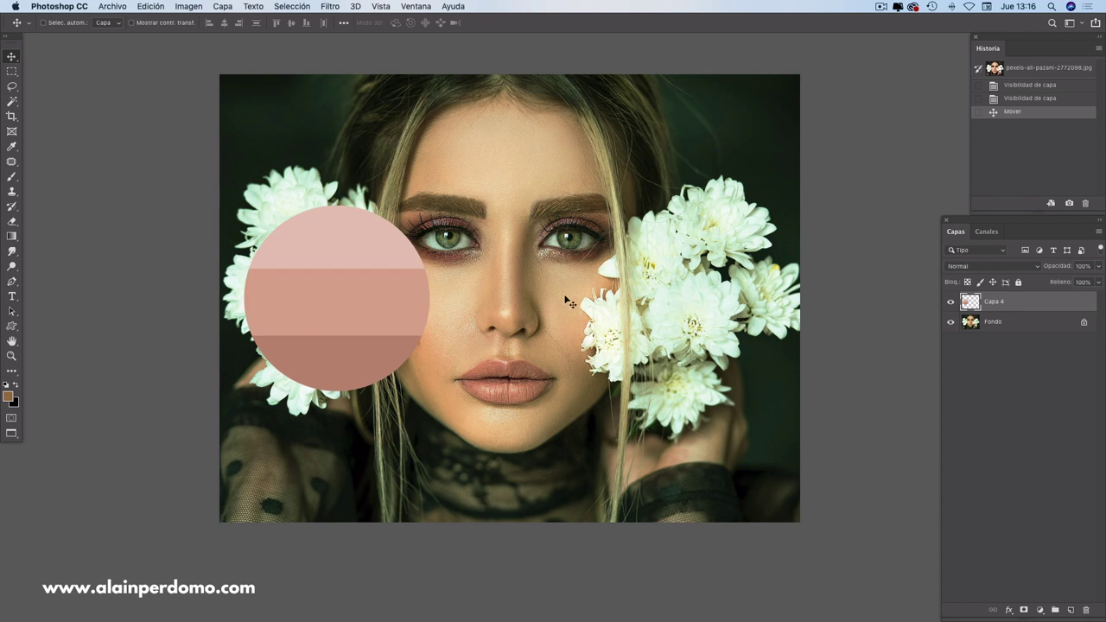
{"action": "left_click", "coordinate": [971, 323]}
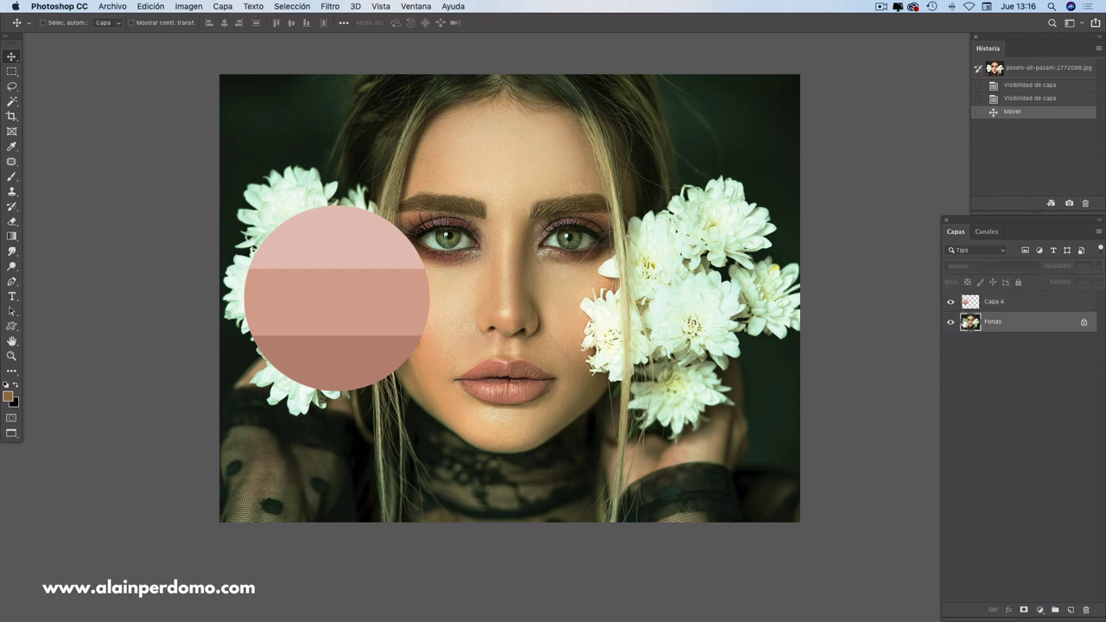
{"action": "left_click", "coordinate": [1041, 610]}
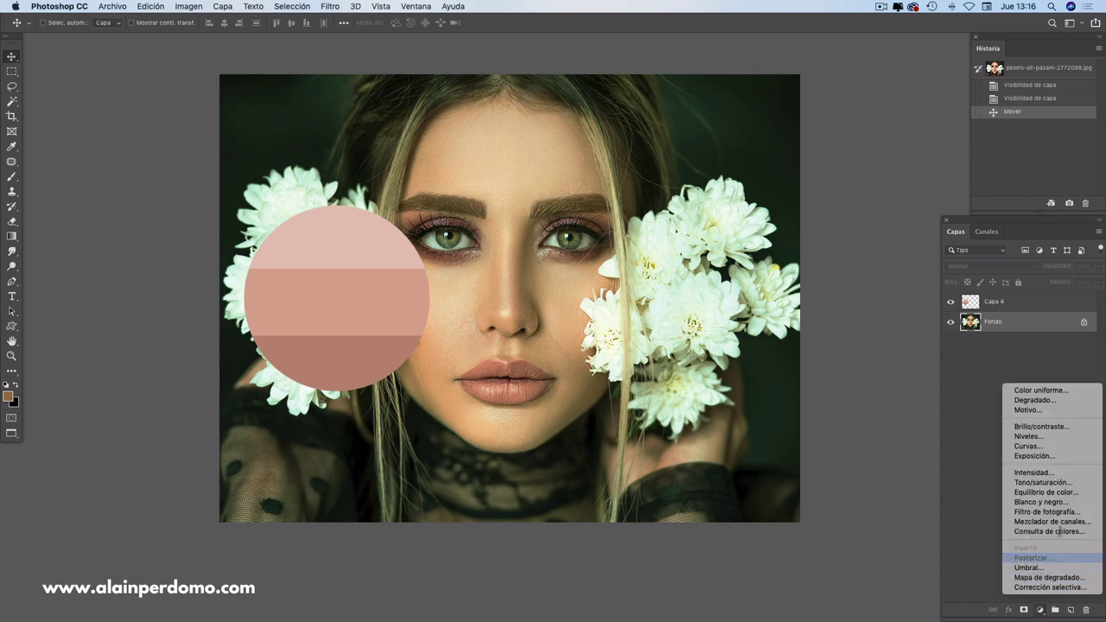
Step: Add a Curvas adjustment layer above Fondo and move its Properties panel aside
{"action": "left_click", "coordinate": [1031, 450]}
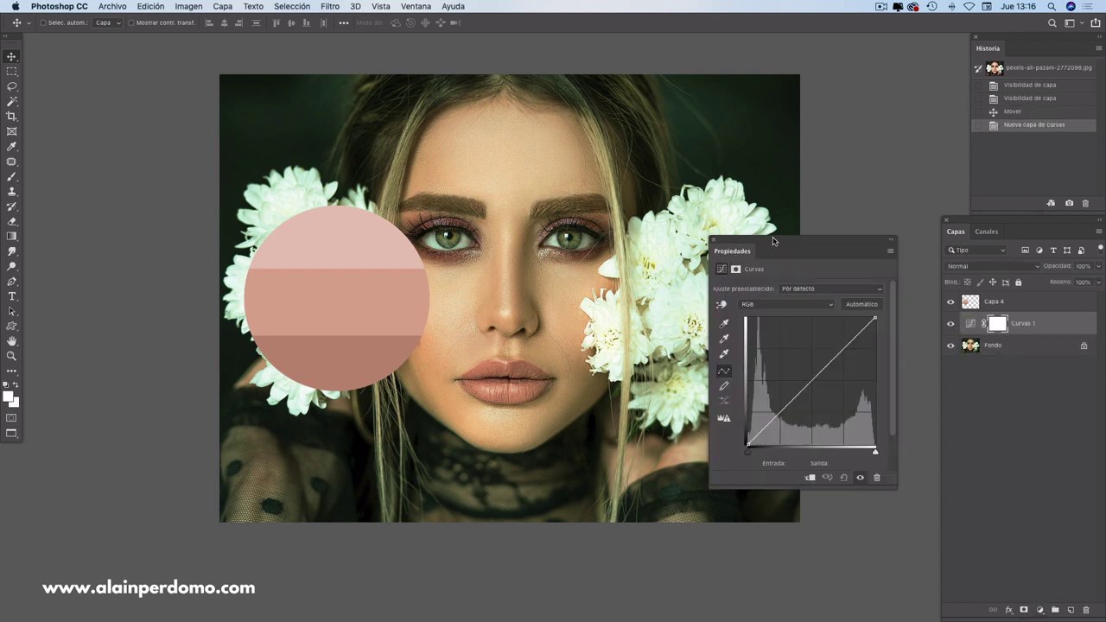
{"action": "left_click_drag", "start_coordinate": [778, 250], "coordinate": [742, 210]}
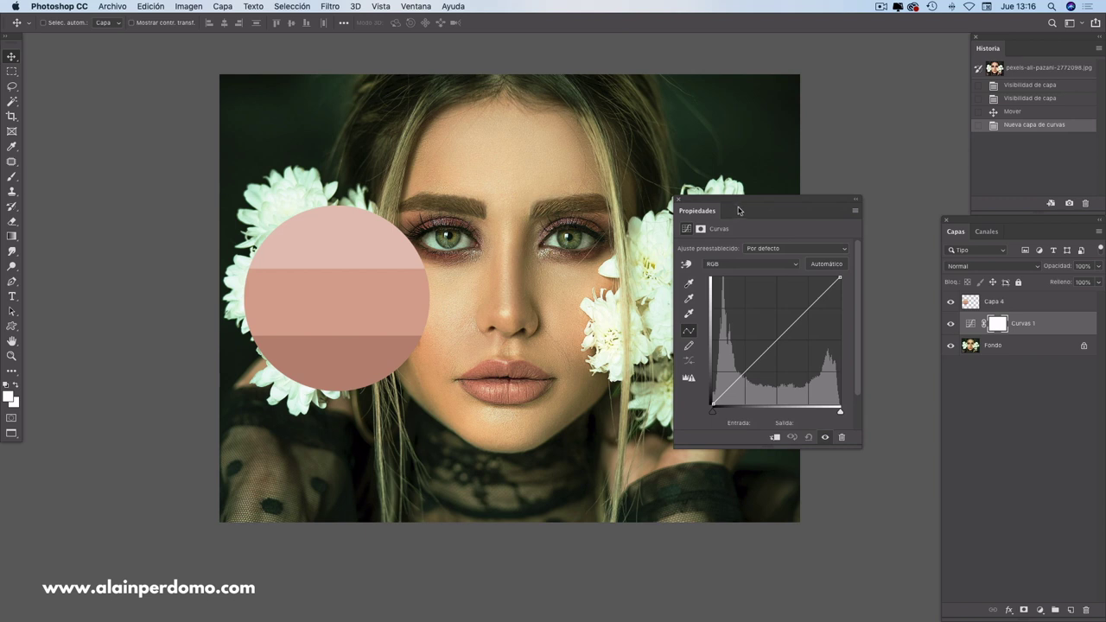
{"action": "left_click_drag", "start_coordinate": [741, 204], "coordinate": [737, 204]}
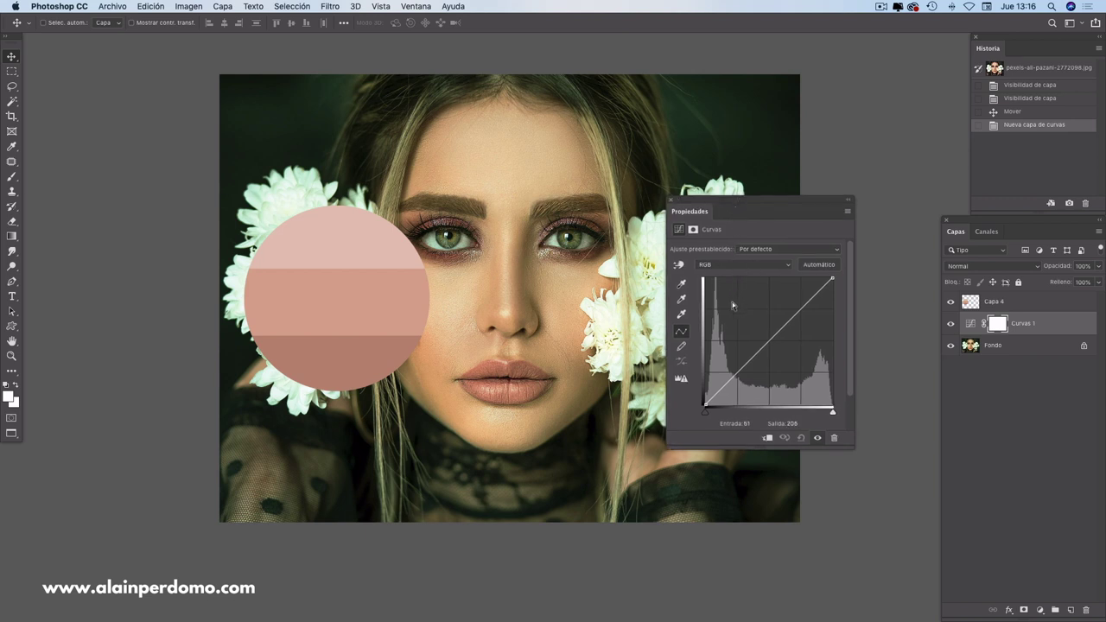
Step: Try the Curves gray-point sampler and open its midtone target colour picker at 808080
{"action": "left_click", "coordinate": [682, 299]}
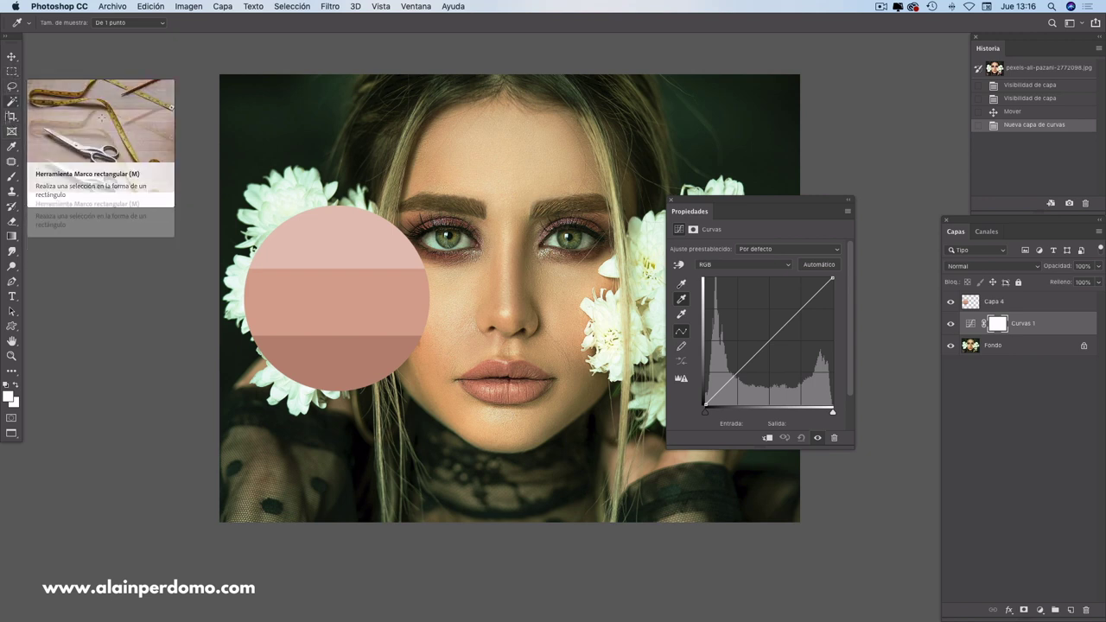
{"action": "left_click", "coordinate": [13, 147]}
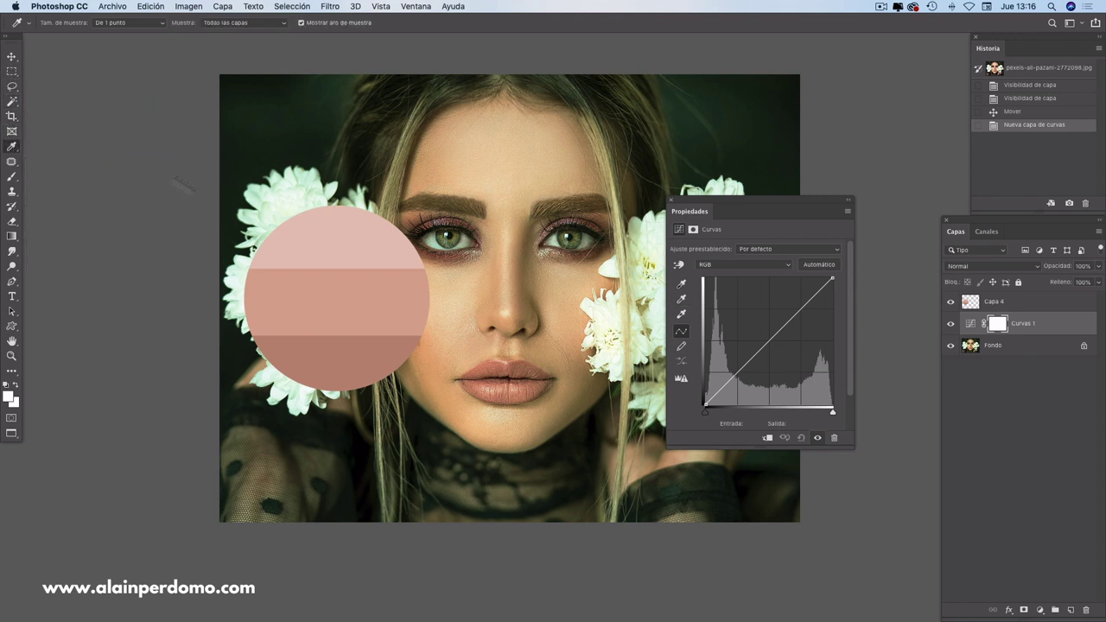
{"action": "left_click_drag", "start_coordinate": [730, 203], "coordinate": [729, 201]}
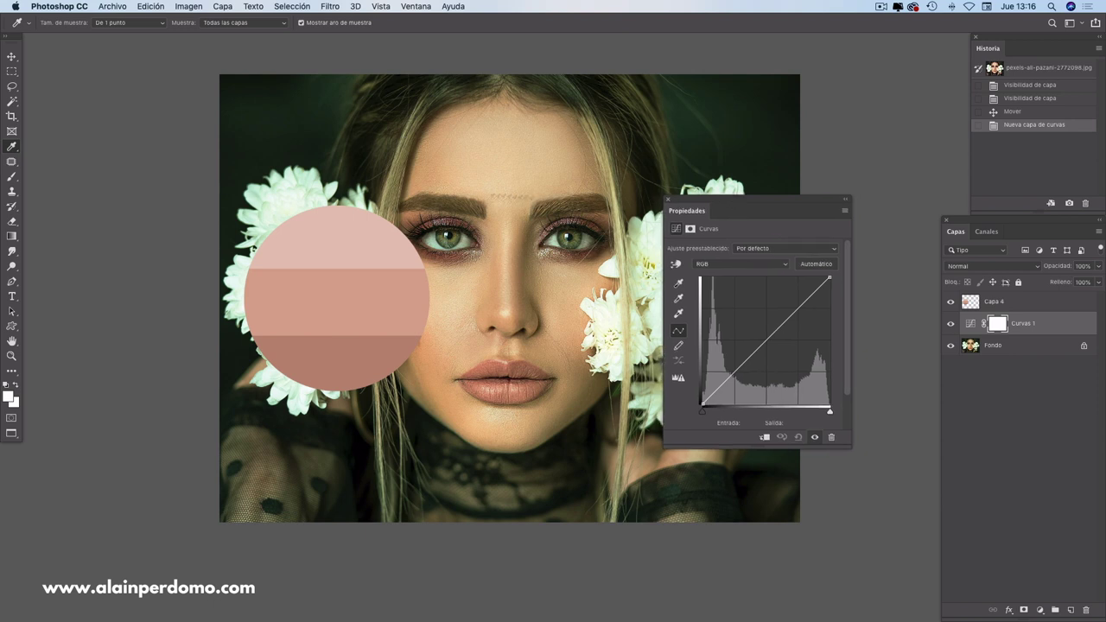
{"action": "left_click", "coordinate": [12, 57]}
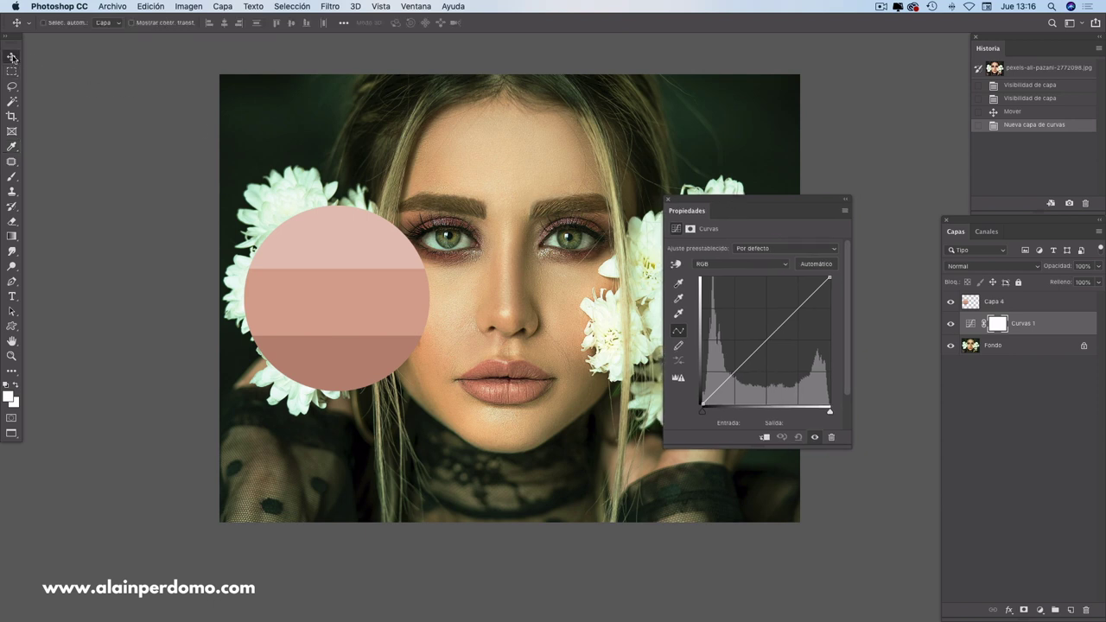
{"action": "double_click", "coordinate": [680, 301]}
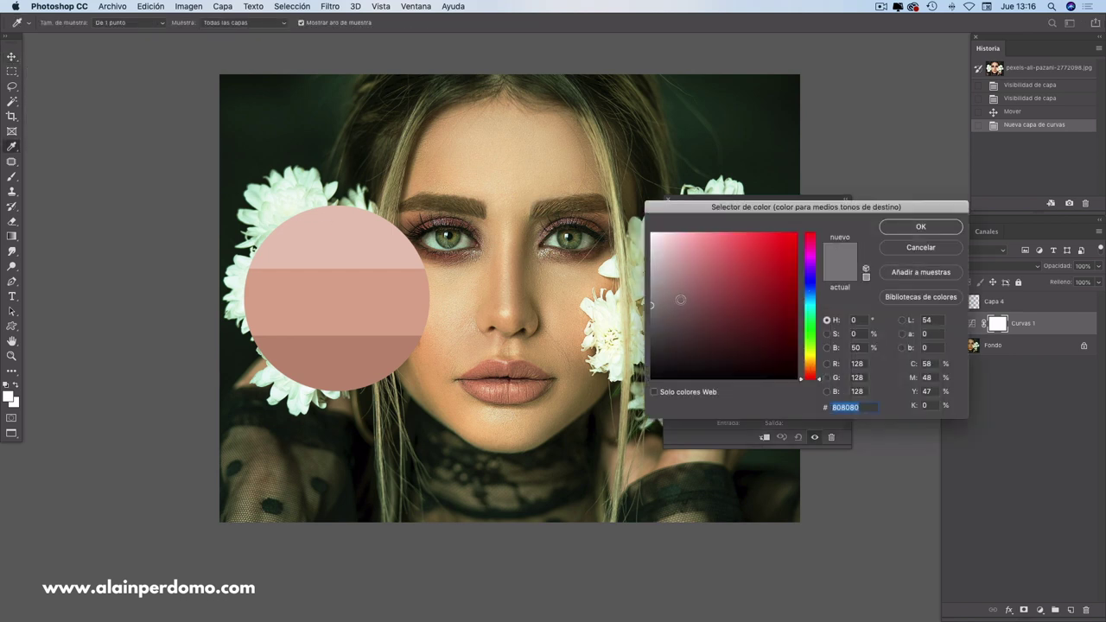
Step: Cancel the midtone target picker, reselect the gray-point eyedropper, and reopen the picker at 808080
{"action": "left_click", "coordinate": [906, 248]}
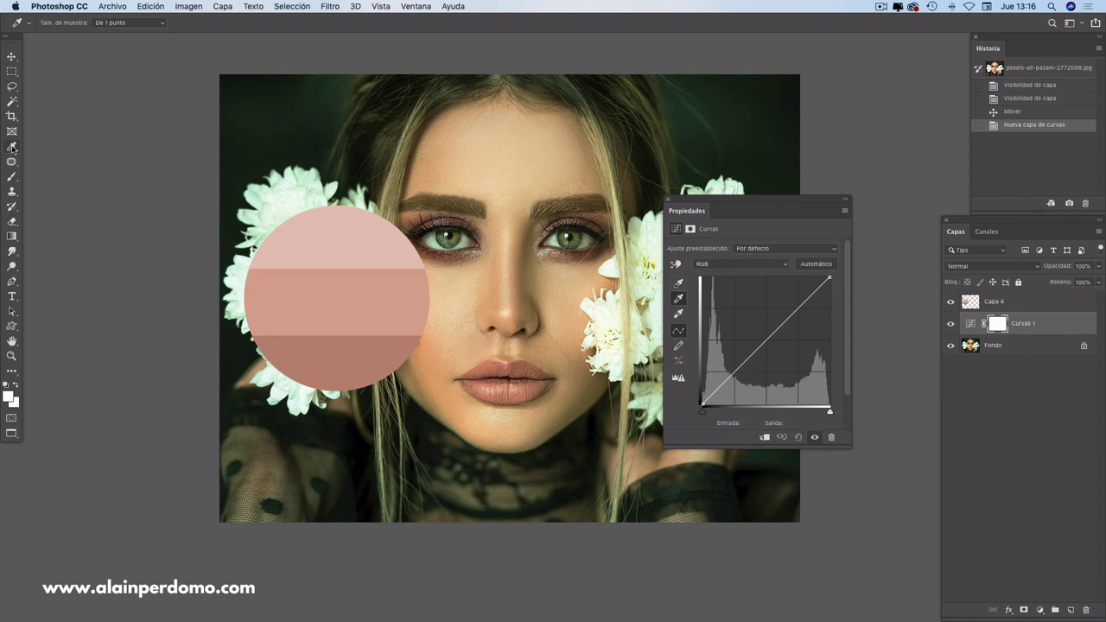
{"action": "left_click_drag", "start_coordinate": [735, 205], "coordinate": [740, 204]}
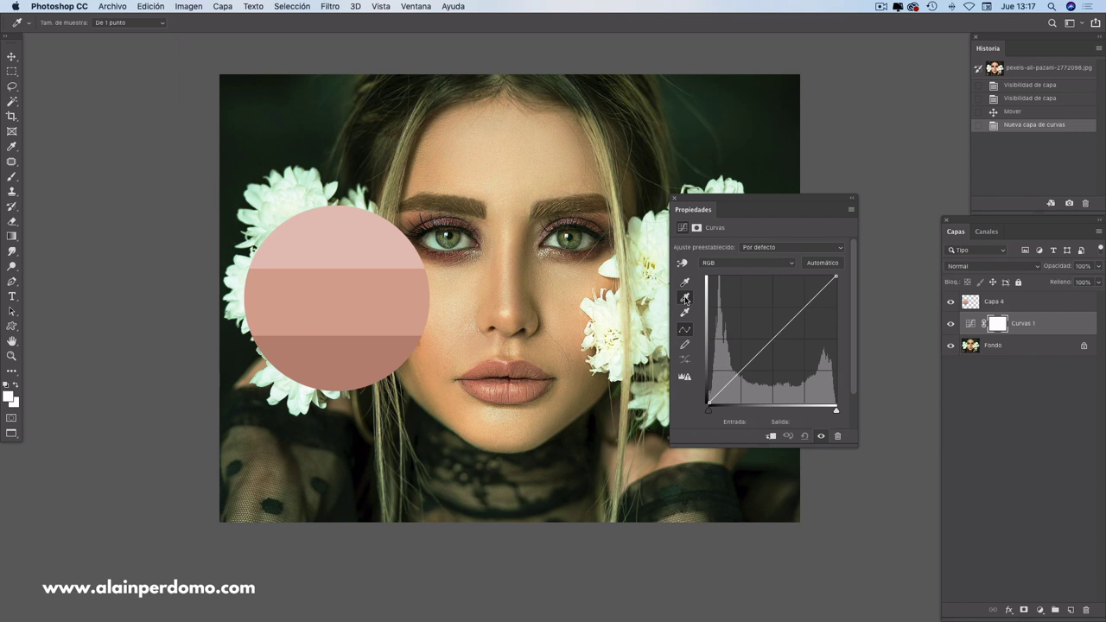
{"action": "left_click", "coordinate": [686, 298]}
{"action": "left_click", "coordinate": [970, 326]}
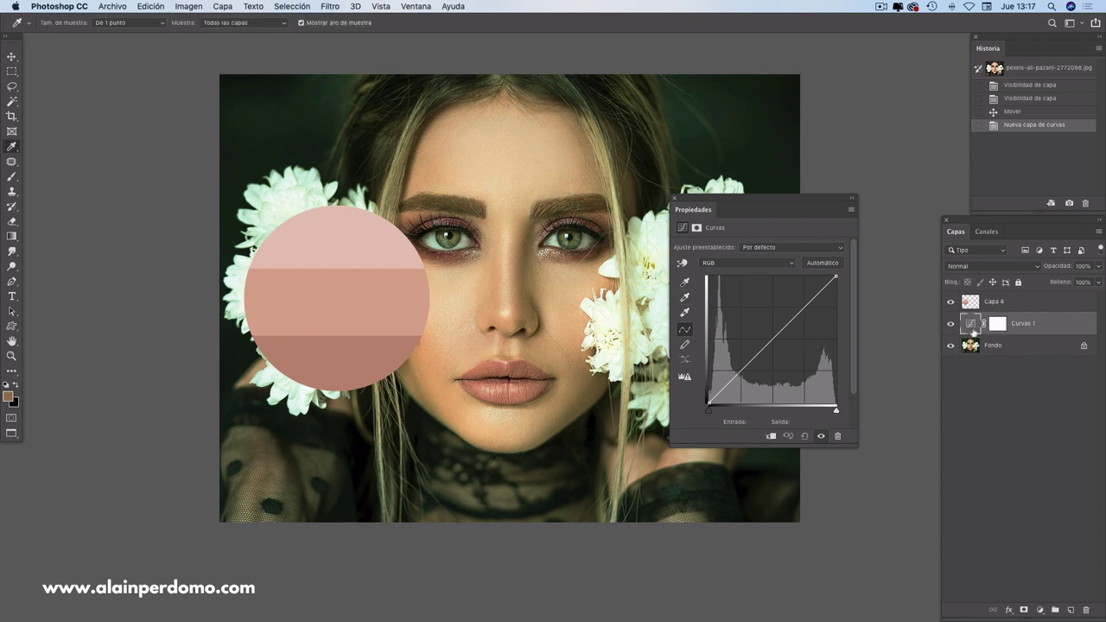
{"action": "left_click", "coordinate": [687, 301]}
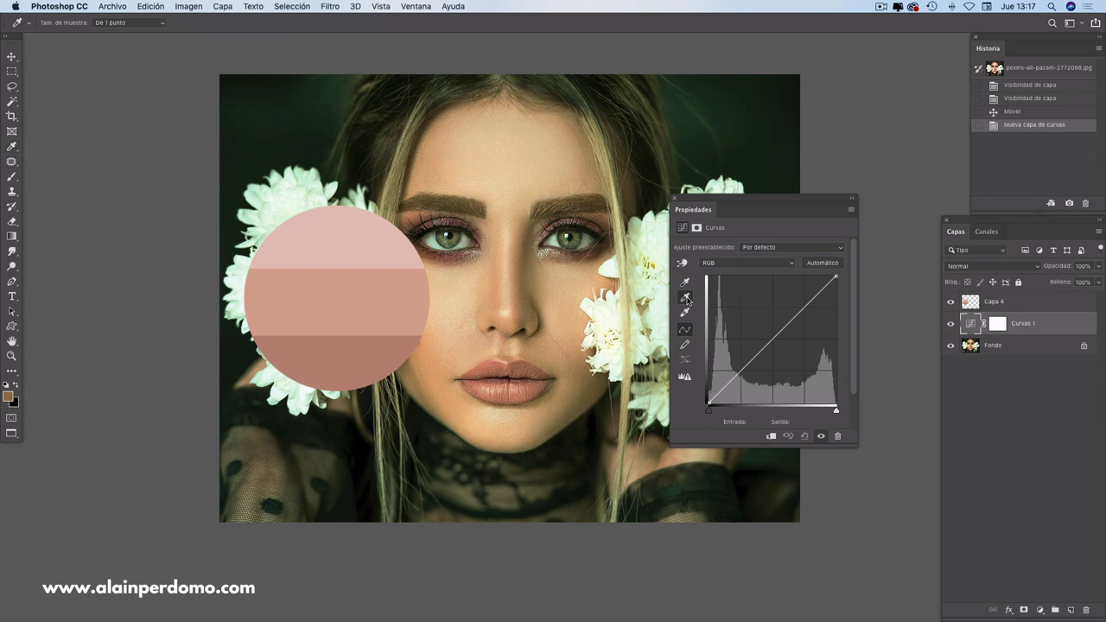
{"action": "double_click", "coordinate": [686, 299]}
{"action": "left_click_drag", "start_coordinate": [718, 210], "coordinate": [751, 201]}
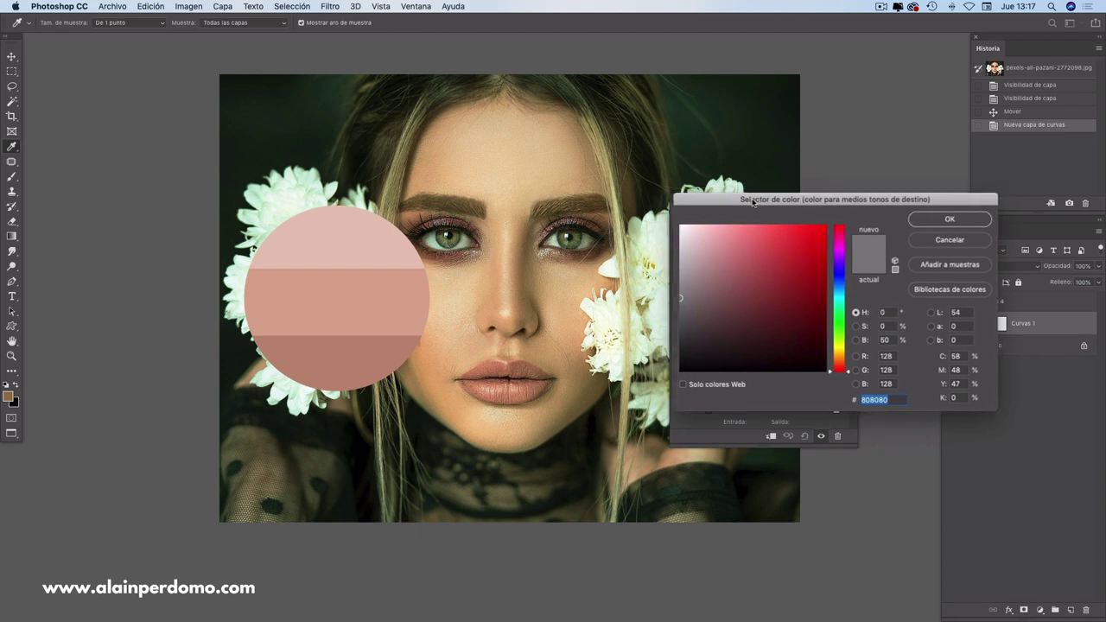
{"action": "left_click_drag", "start_coordinate": [752, 201], "coordinate": [748, 197]}
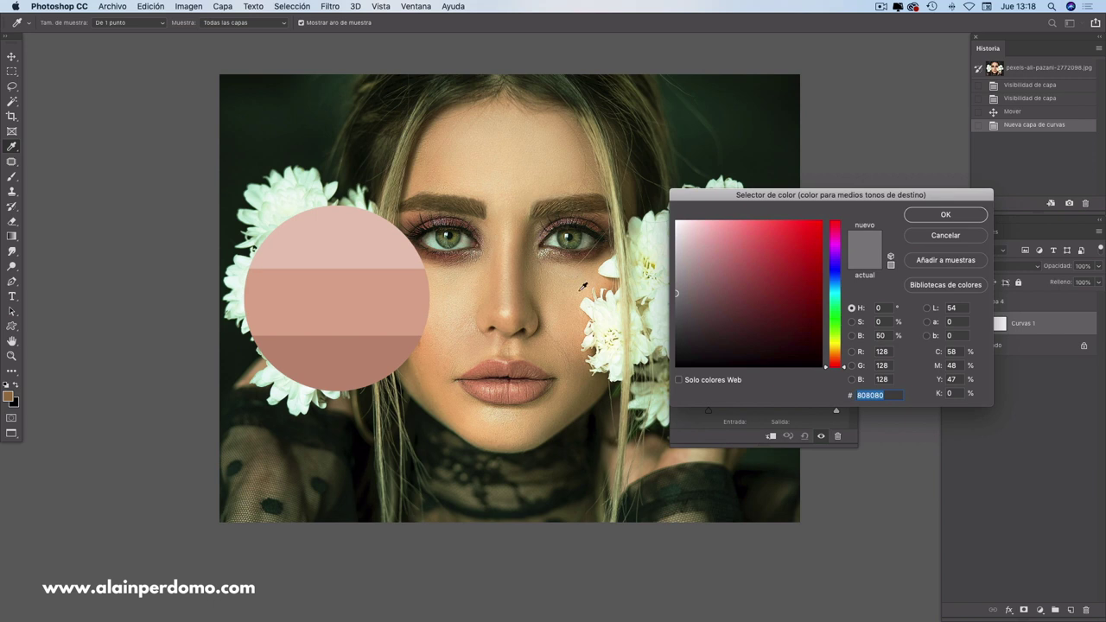
{"action": "left_click", "coordinate": [931, 236]}
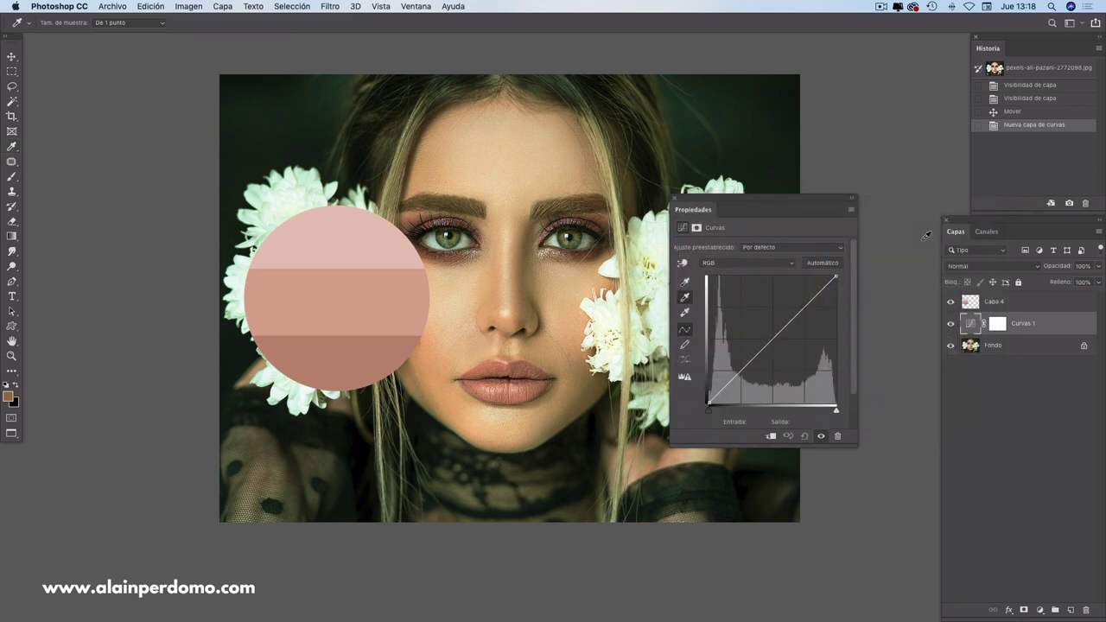
Step: Close the Curves properties, trash Curvas 1, and reopen the adjustment layer list
{"action": "left_click", "coordinate": [677, 198]}
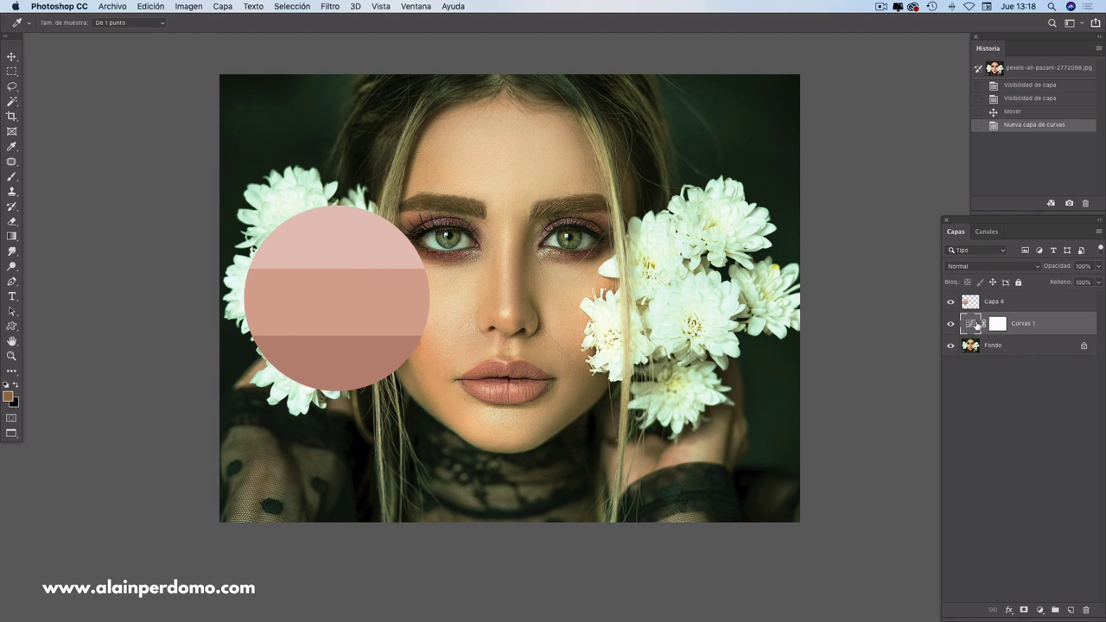
{"action": "left_click_drag", "start_coordinate": [975, 325], "coordinate": [1087, 611]}
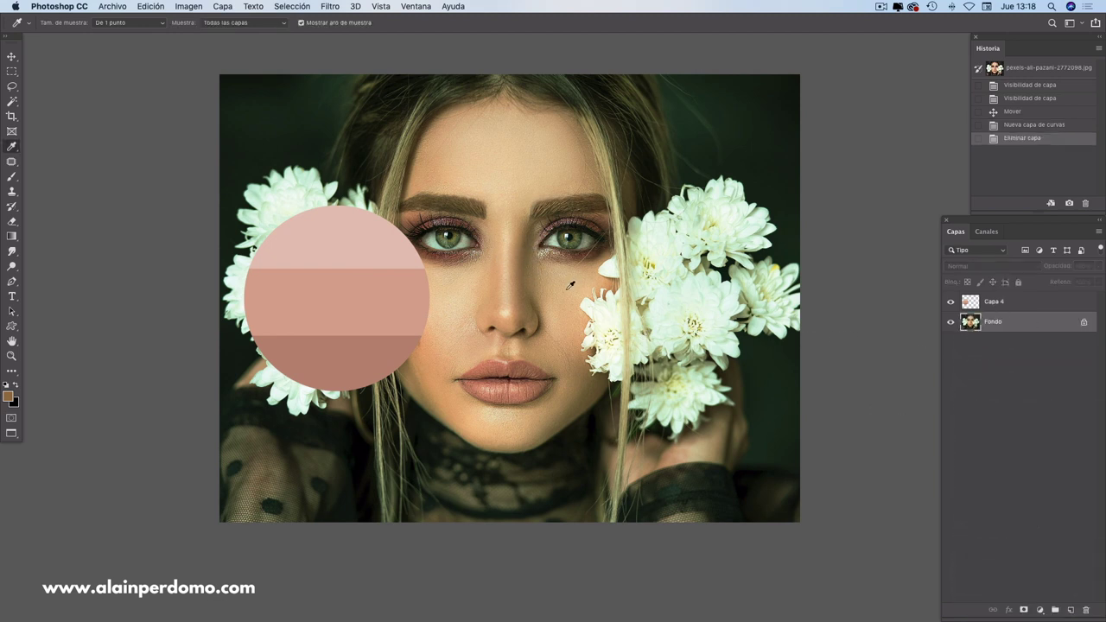
{"action": "left_click", "coordinate": [1040, 611]}
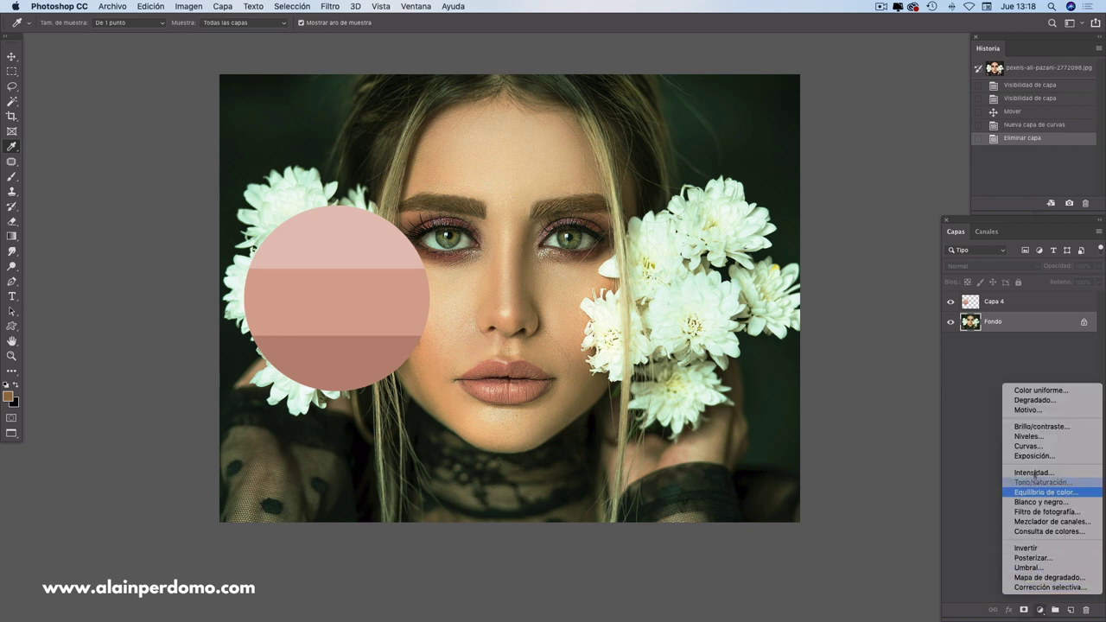
Step: Add a new Curvas 1 with midtone target daab91 sampled from the swatch's middle band
{"action": "left_click", "coordinate": [1029, 446]}
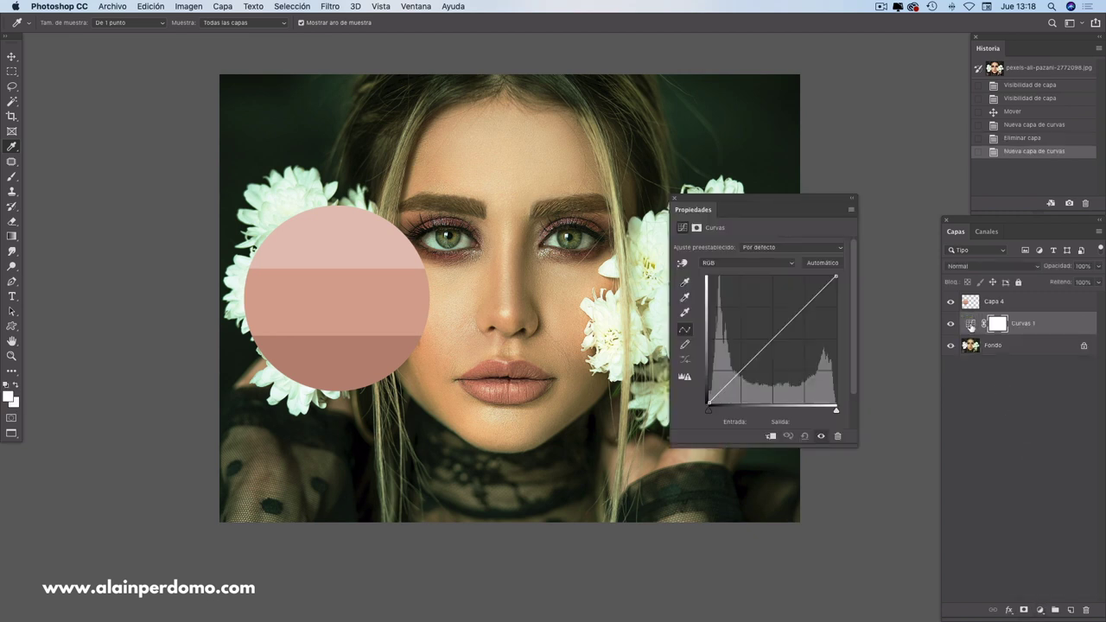
{"action": "left_click", "coordinate": [975, 328]}
{"action": "left_click", "coordinate": [685, 298]}
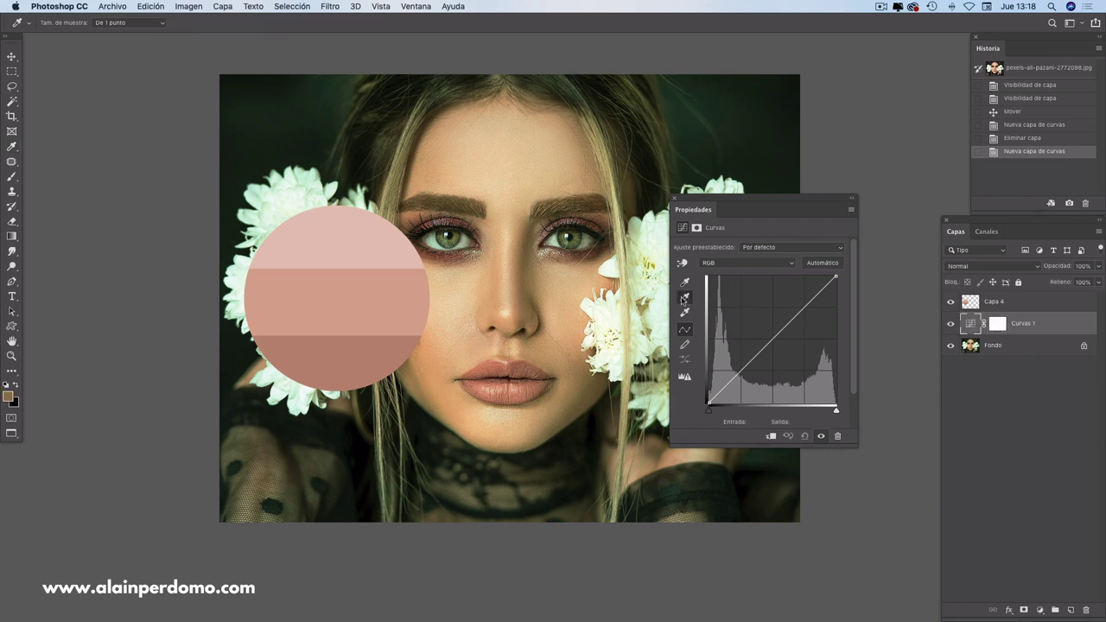
{"action": "double_click", "coordinate": [685, 299]}
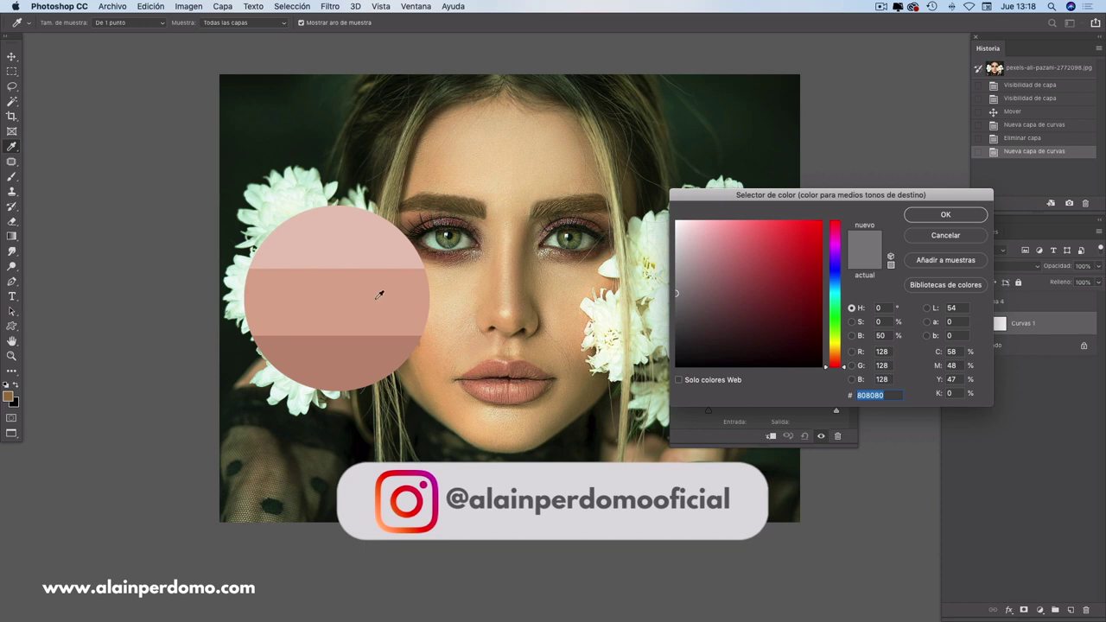
{"action": "left_click", "coordinate": [373, 295]}
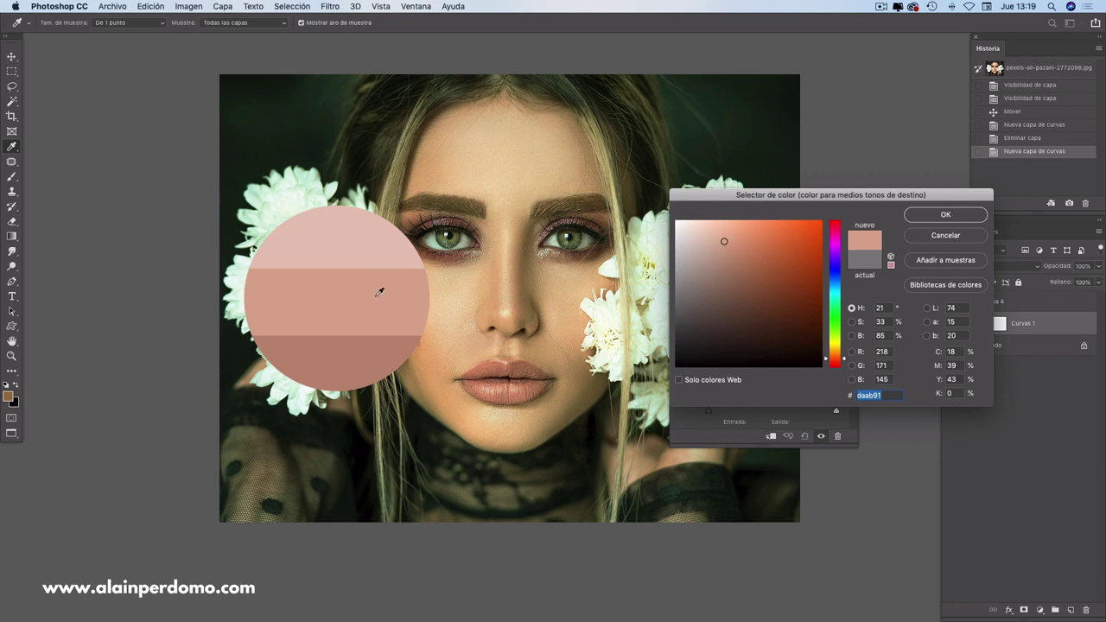
{"action": "left_click", "coordinate": [930, 216]}
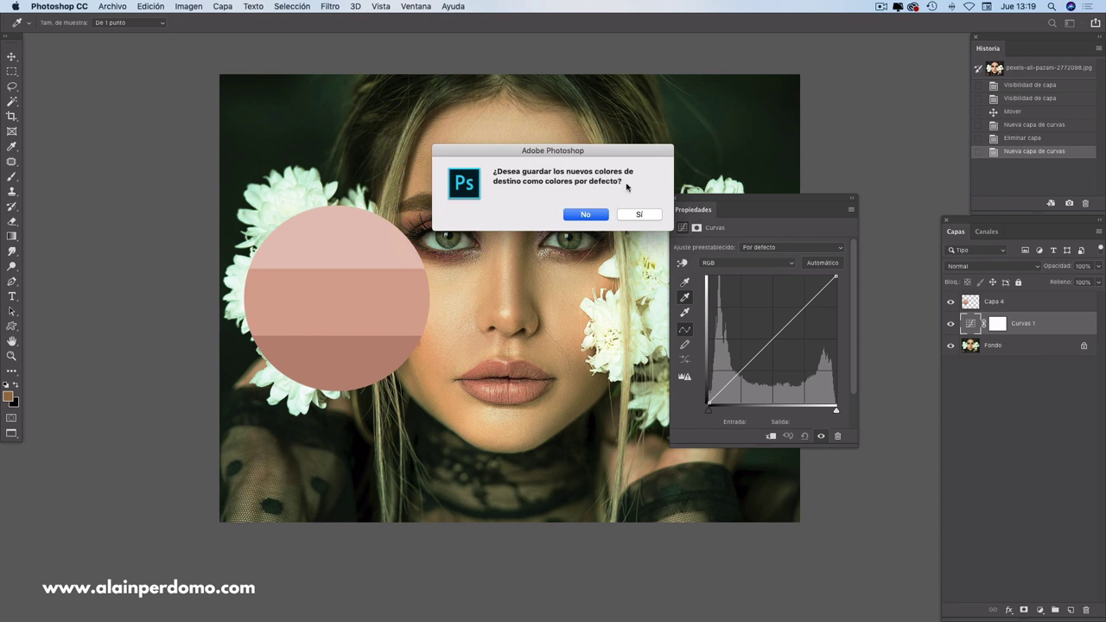
Step: Decline saving the new target colours as defaults
{"action": "left_click", "coordinate": [587, 216]}
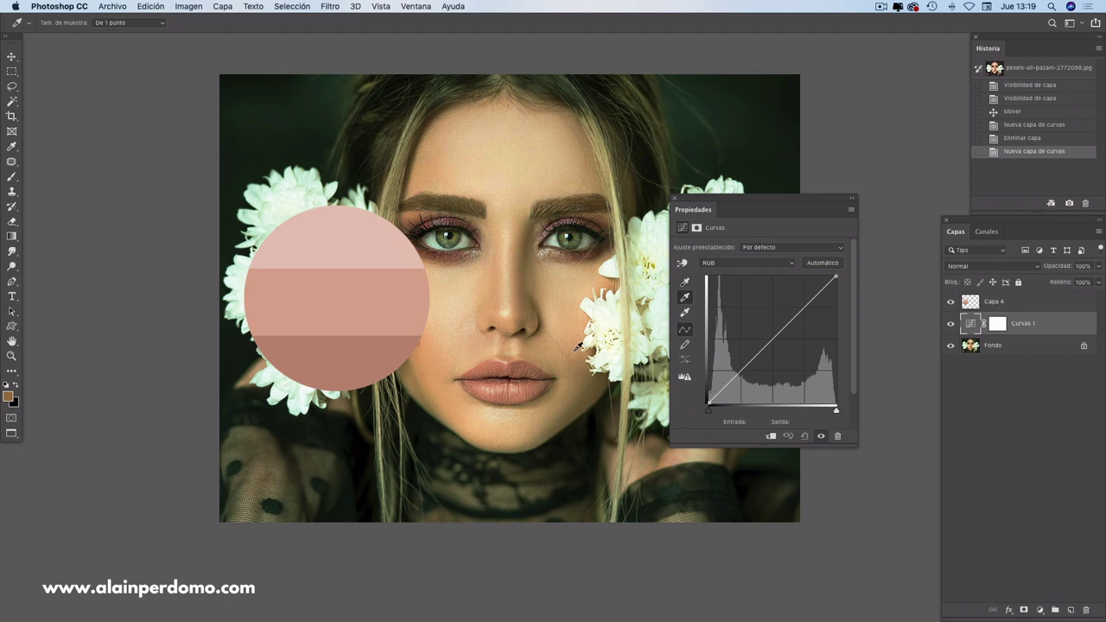
Step: Sample the cheek skin as the Curves midtone reference
{"action": "left_click", "coordinate": [577, 346]}
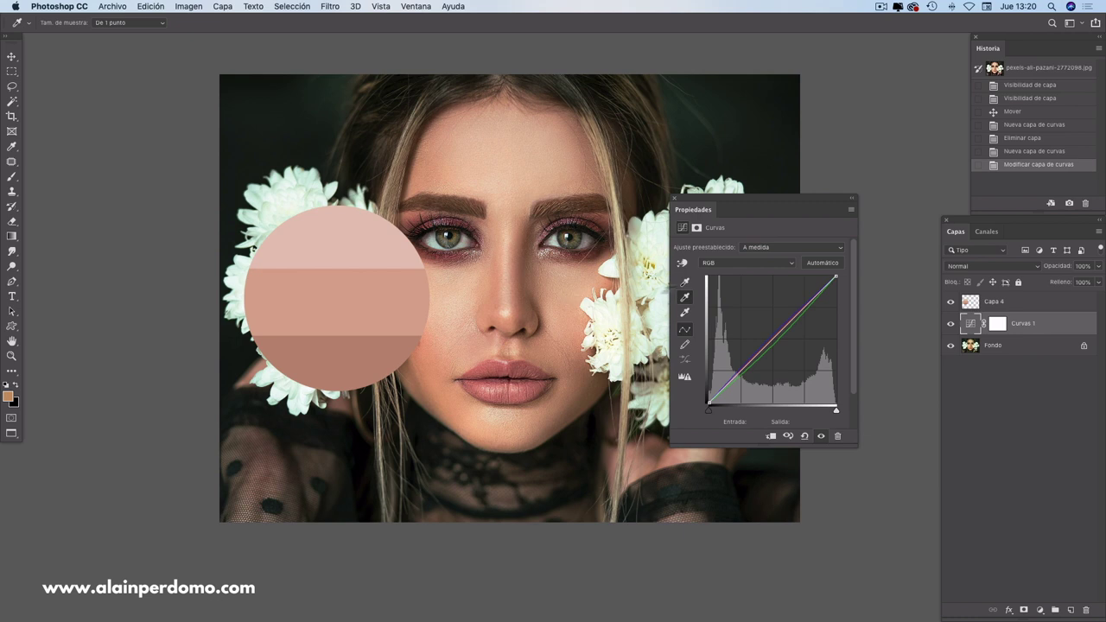
Step: Lower the midtone target saturation to 18%, skip saving defaults, and resample the cheek
{"action": "double_click", "coordinate": [687, 299]}
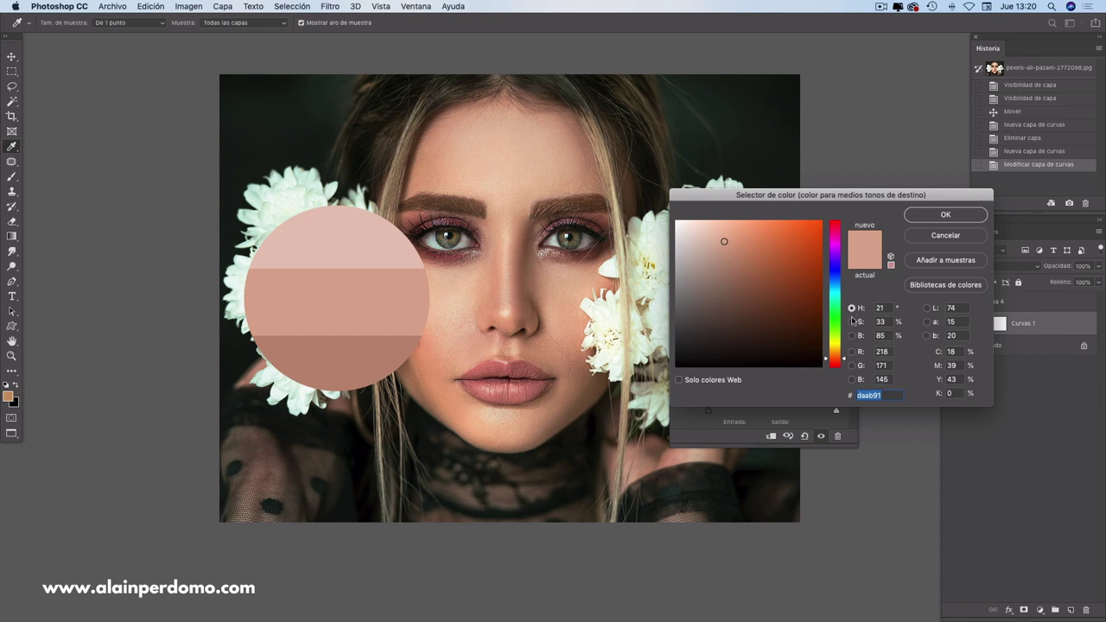
{"action": "left_click", "coordinate": [852, 322]}
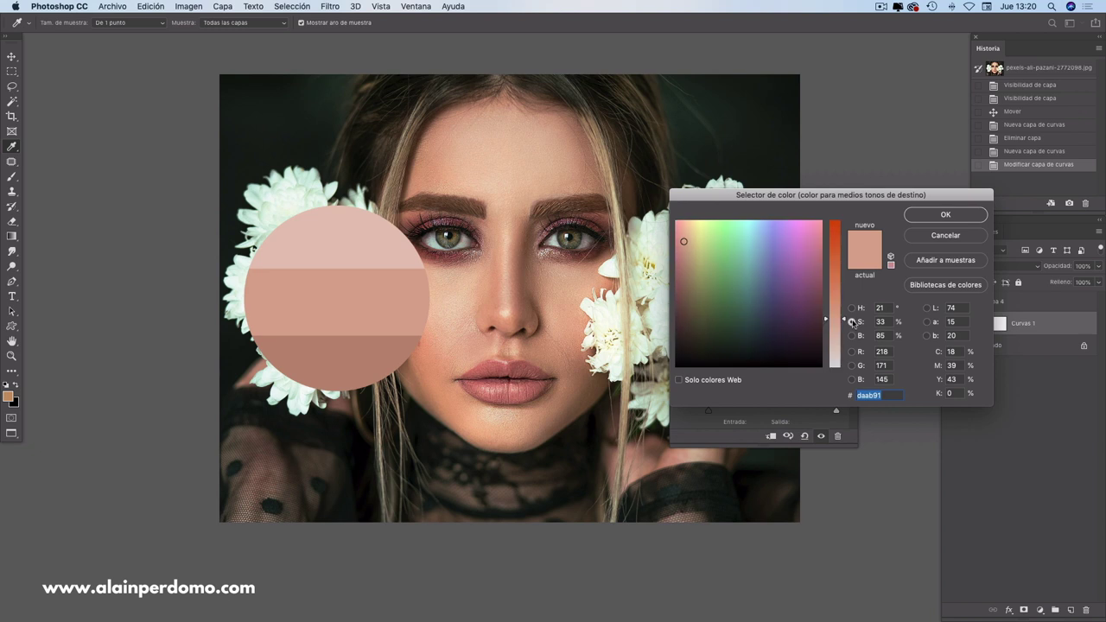
{"action": "mouse_move", "coordinate": [836, 322]}
{"action": "left_mouse_down"}
{"action": "mouse_move", "coordinate": [837, 344]}
{"action": "mouse_move", "coordinate": [821, 338]}
{"action": "left_mouse_up"}
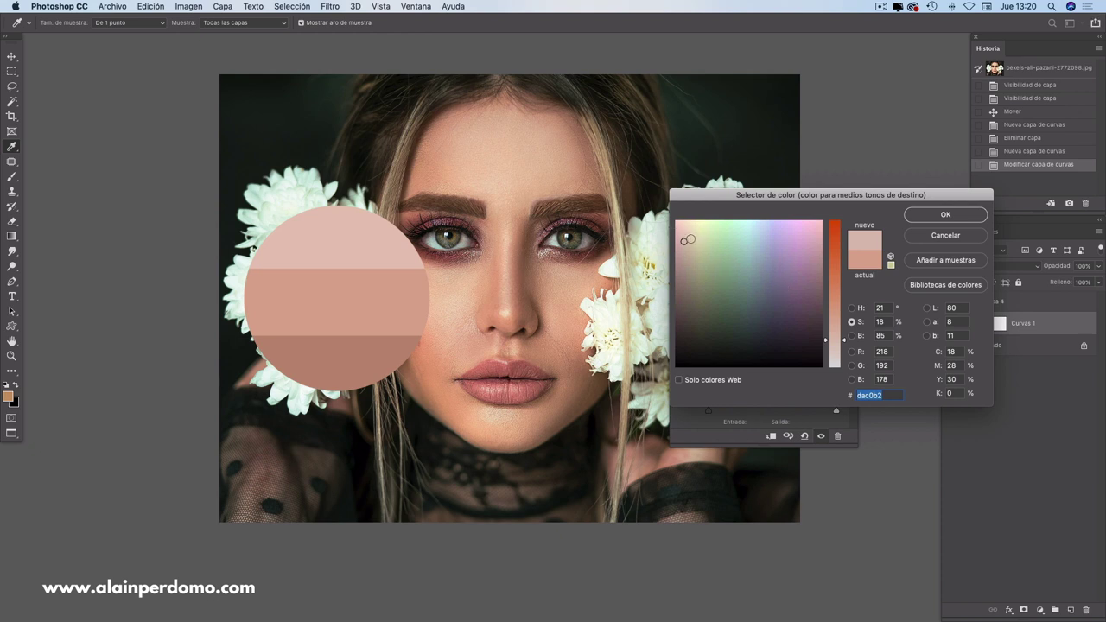
{"action": "left_click_drag", "start_coordinate": [837, 341], "coordinate": [836, 339]}
{"action": "left_click_drag", "start_coordinate": [837, 340], "coordinate": [837, 346]}
{"action": "left_click", "coordinate": [925, 216]}
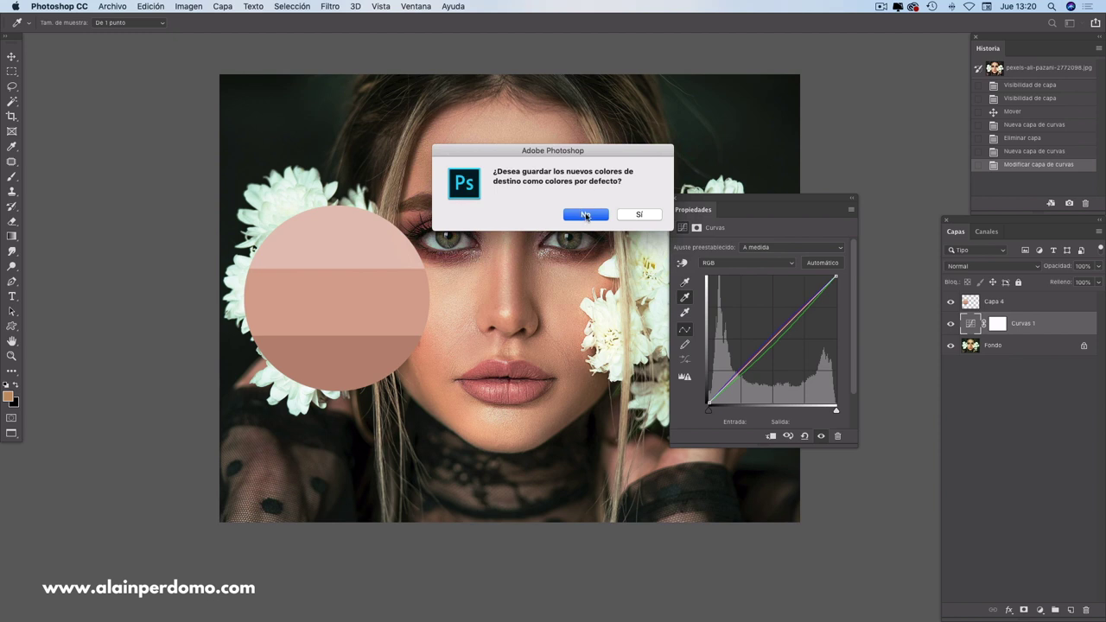
{"action": "left_click", "coordinate": [587, 216]}
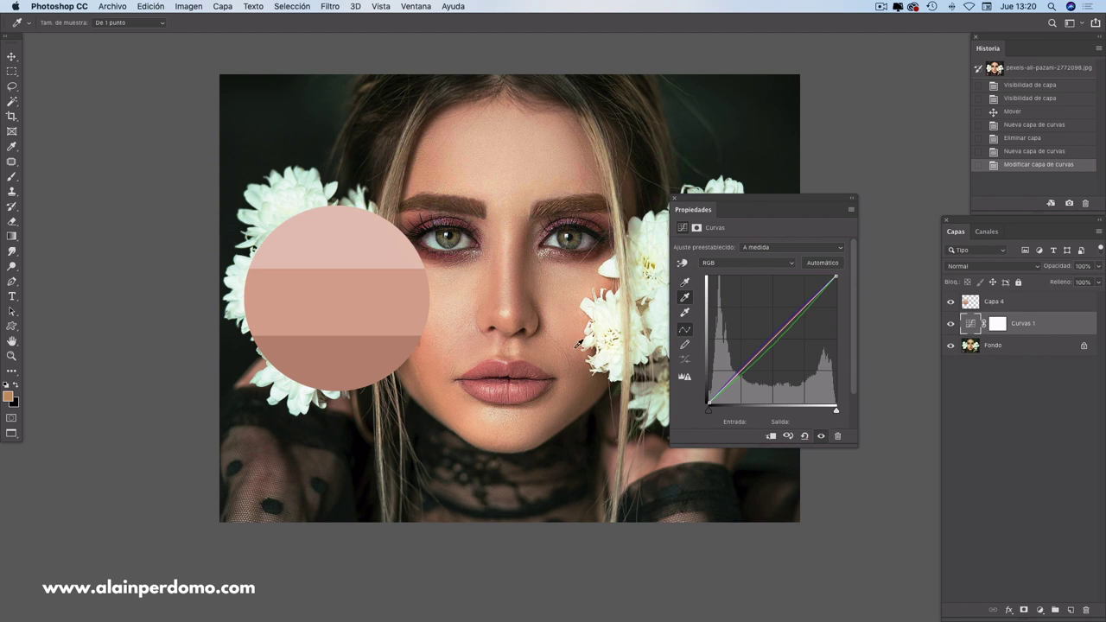
{"action": "left_click", "coordinate": [577, 344]}
Step: Undo the cheek correction, delete Curvas 1, and reopen the adjustment layer list
{"action": "key", "text": "ctrl+z"}
{"action": "left_click", "coordinate": [676, 198]}
{"action": "left_click_drag", "start_coordinate": [993, 340], "coordinate": [1087, 610]}
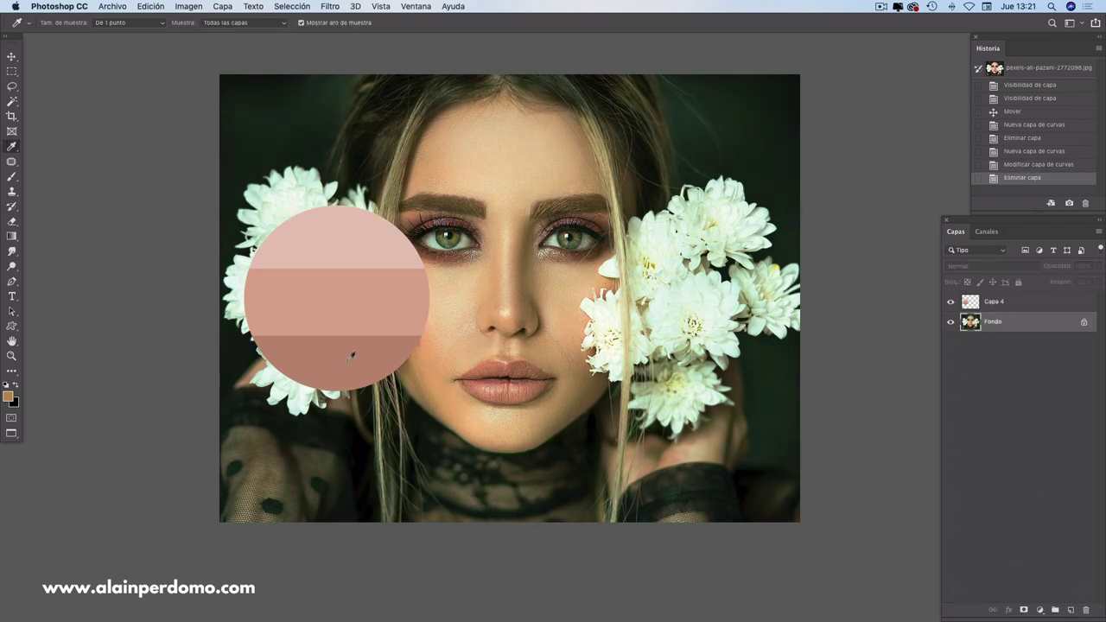
{"action": "left_click", "coordinate": [1040, 611]}
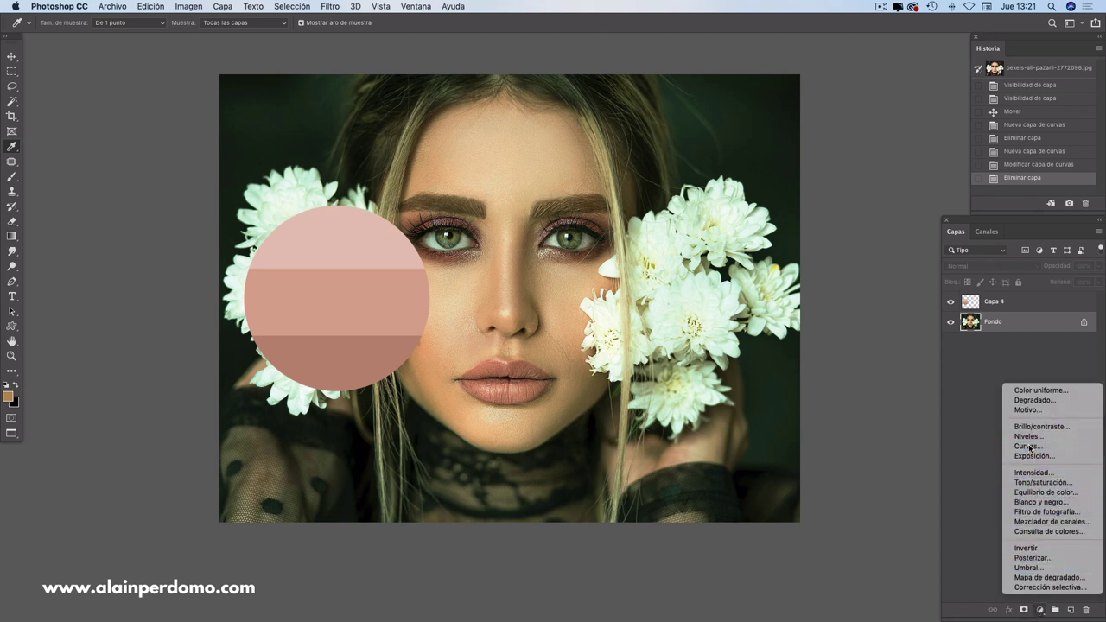
Step: Create Curvas 1 with its midtone target colour set to the middle skin swatch, be8e77, without saving defaults
{"action": "left_click", "coordinate": [1037, 448]}
{"action": "left_click", "coordinate": [972, 327]}
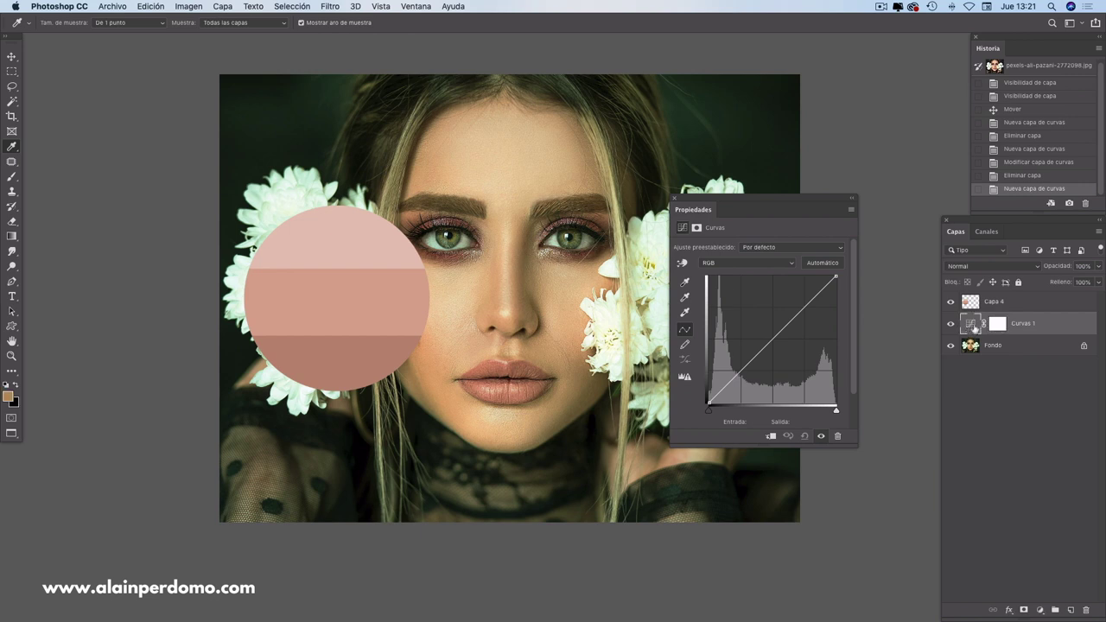
{"action": "double_click", "coordinate": [685, 299]}
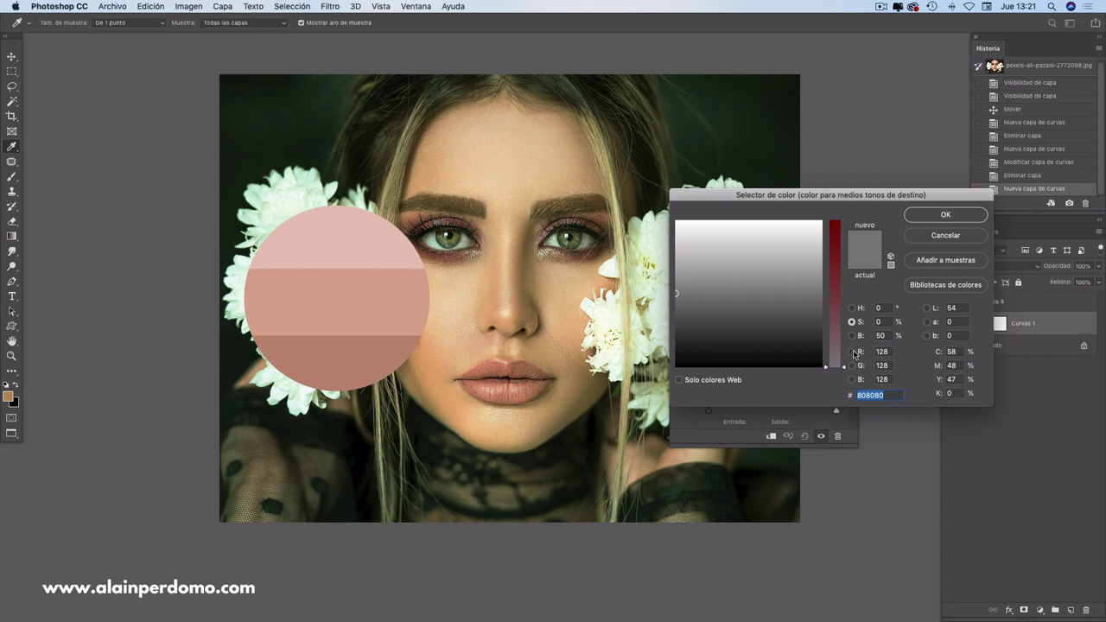
{"action": "left_click", "coordinate": [852, 309]}
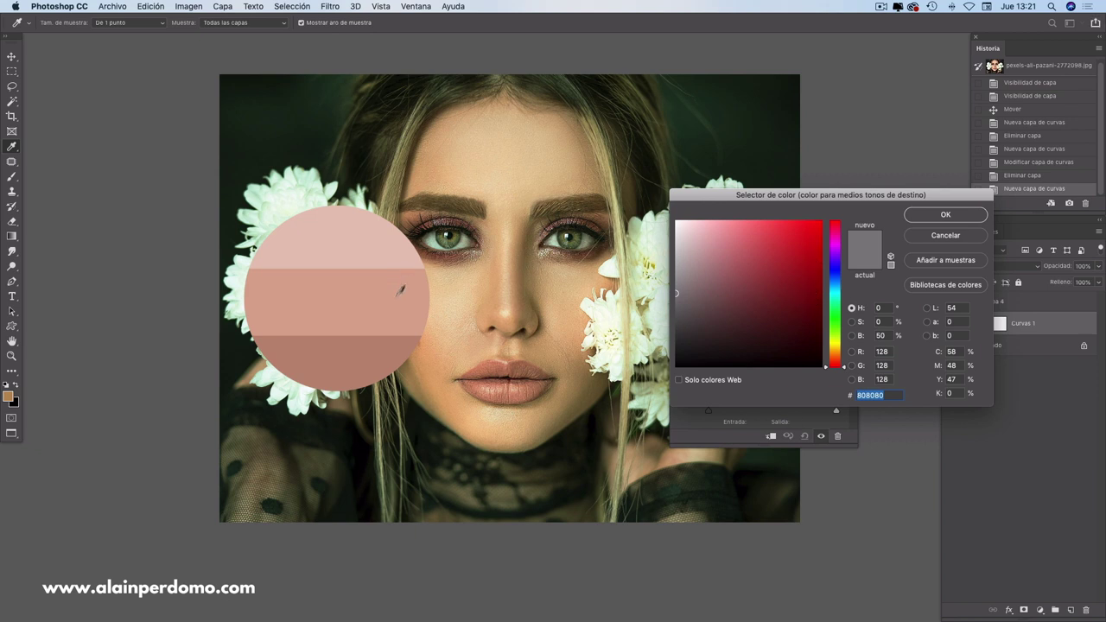
{"action": "left_click", "coordinate": [357, 352]}
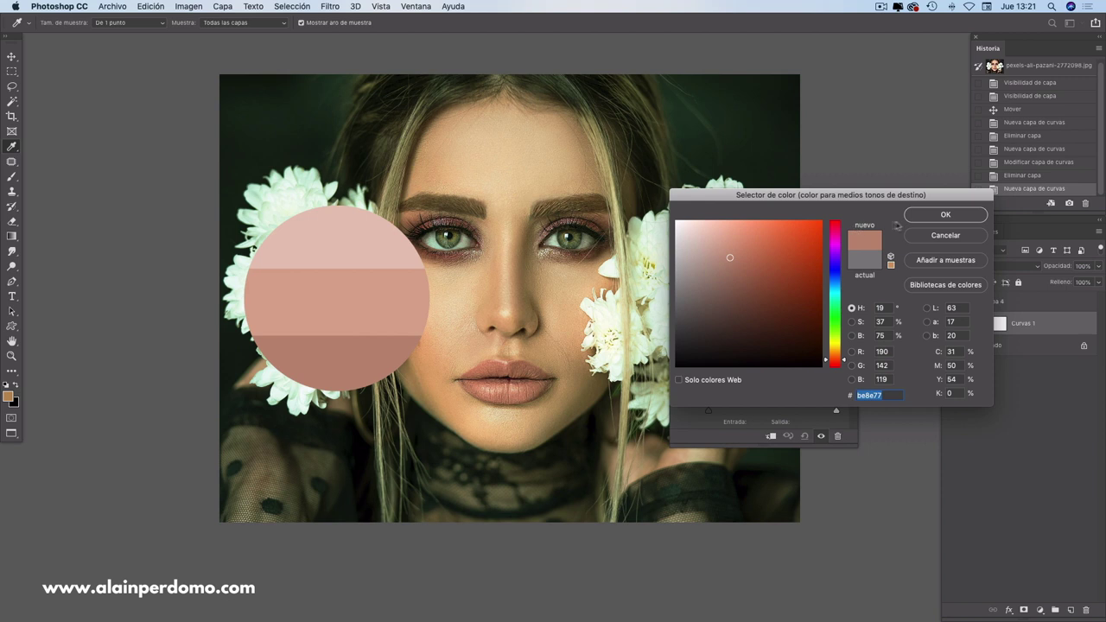
{"action": "left_click", "coordinate": [934, 215]}
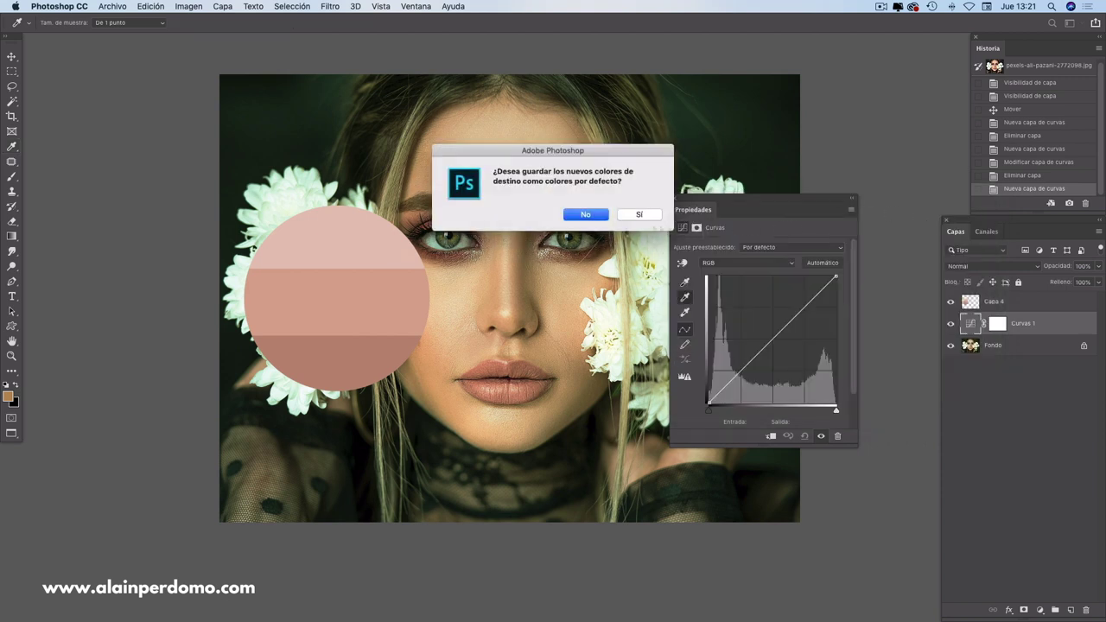
{"action": "left_click", "coordinate": [586, 215]}
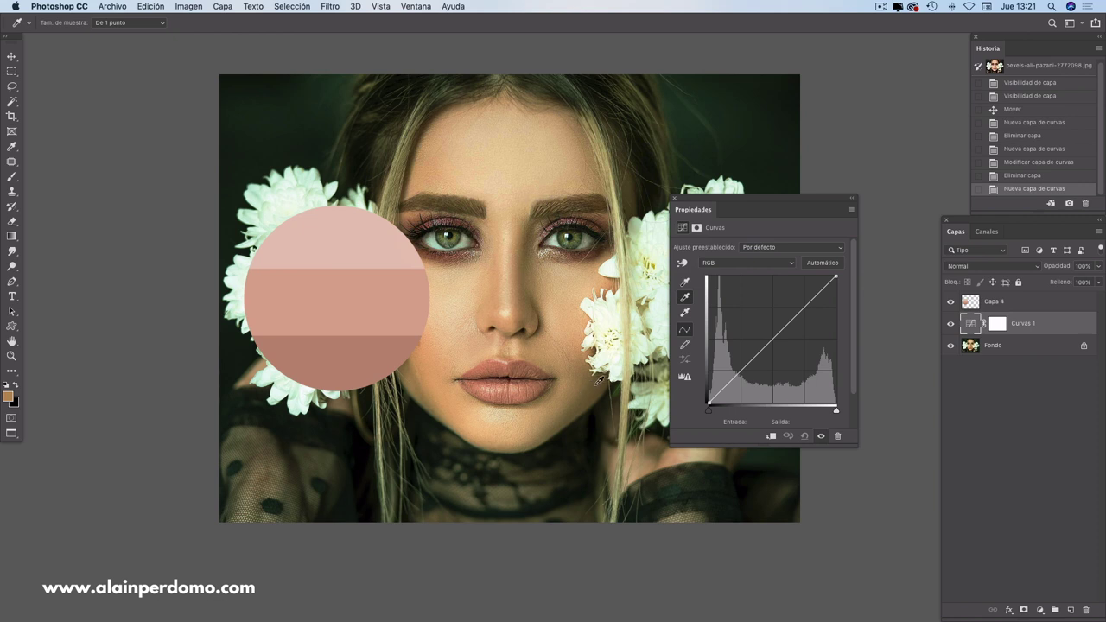
Step: Sample the cheek as midtone, then lower the midtone target's saturation to 20% (bea497)
{"action": "left_click", "coordinate": [598, 382]}
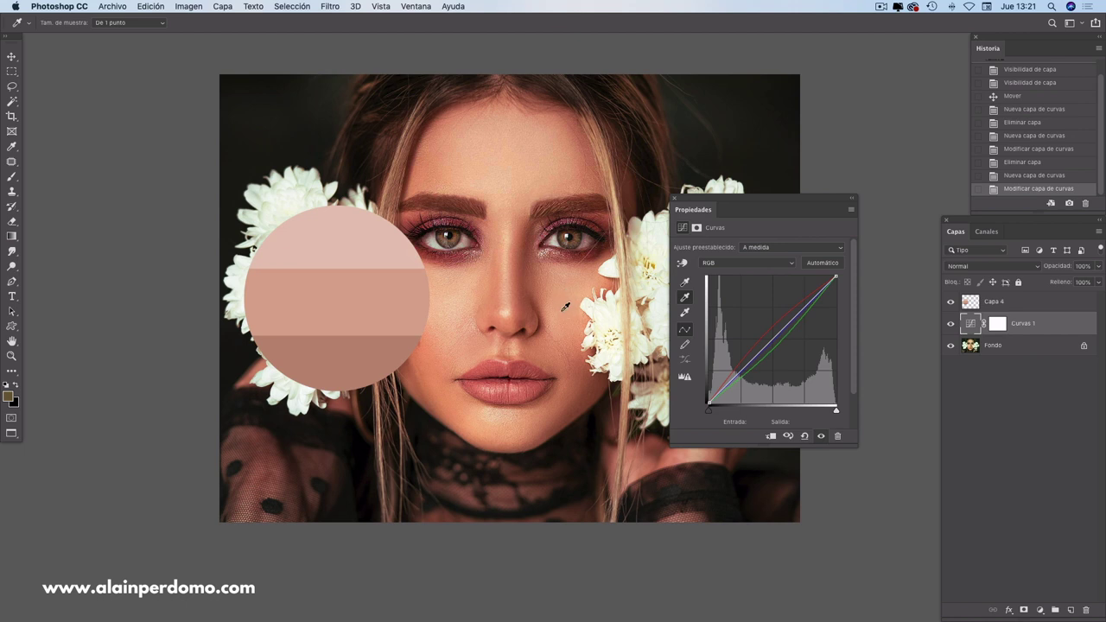
{"action": "double_click", "coordinate": [684, 298]}
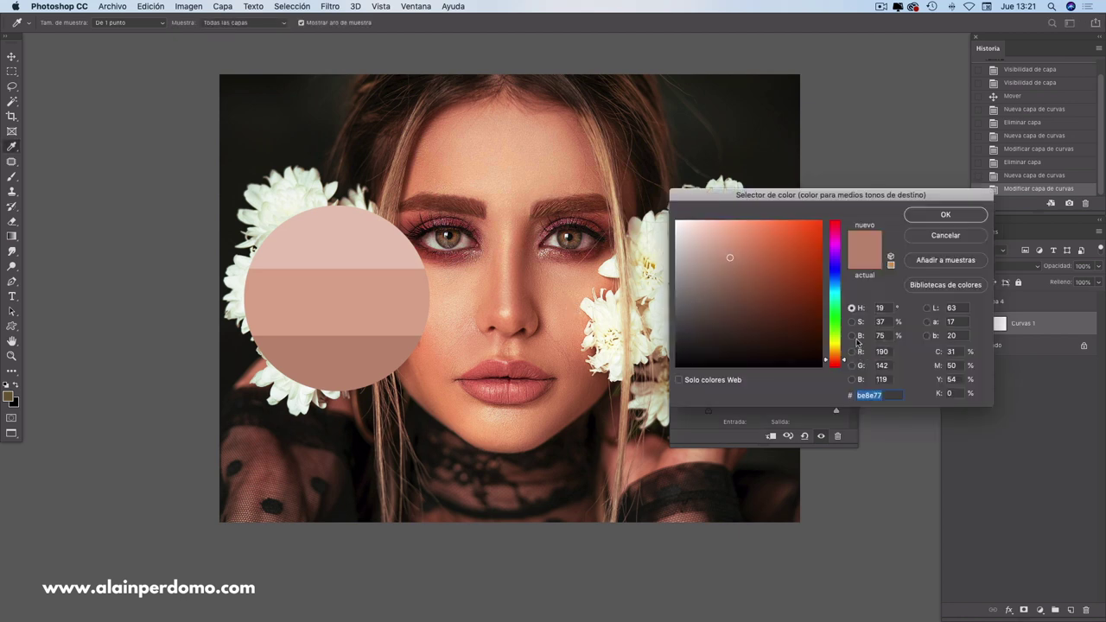
{"action": "left_click", "coordinate": [853, 322]}
{"action": "left_click_drag", "start_coordinate": [841, 316], "coordinate": [837, 338]}
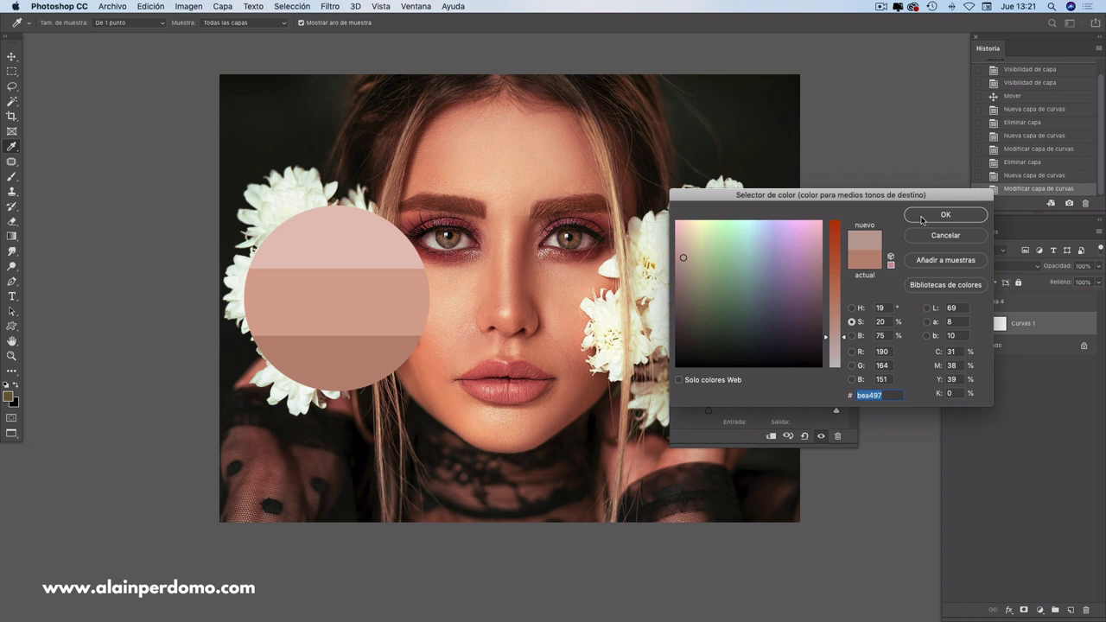
{"action": "left_click", "coordinate": [924, 217]}
{"action": "left_click", "coordinate": [586, 214]}
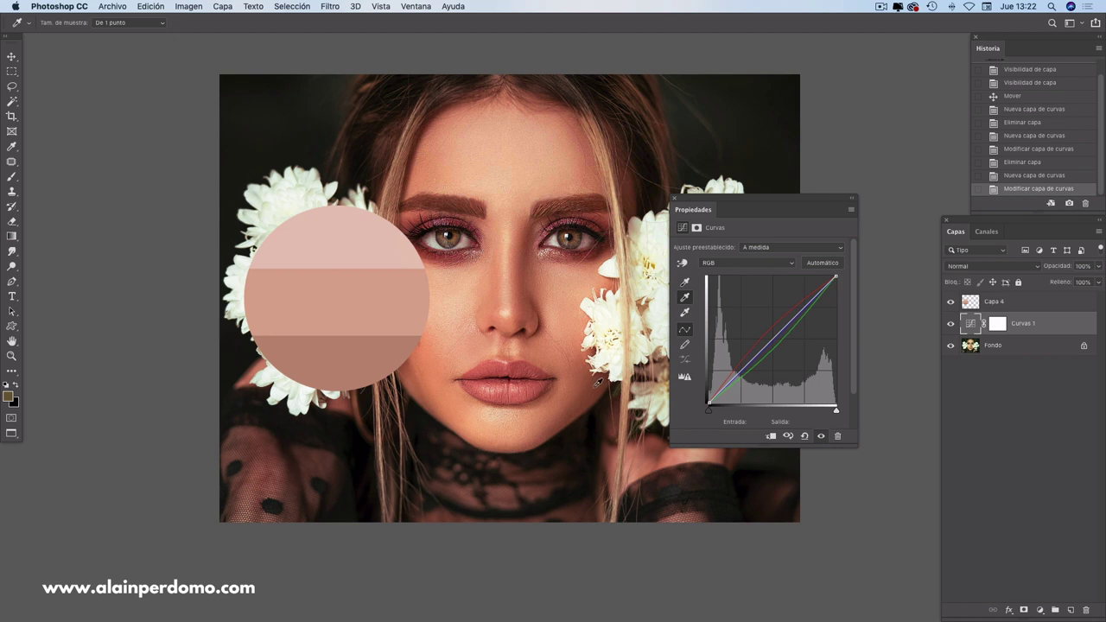
Step: Re-sample the cheek with the desaturated target, then hide and delete the swatch layer Capa 4
{"action": "left_click", "coordinate": [595, 387]}
{"action": "left_click", "coordinate": [675, 198]}
{"action": "left_click", "coordinate": [950, 305]}
{"action": "mouse_move", "coordinate": [972, 304]}
{"action": "left_mouse_down"}
{"action": "mouse_move", "coordinate": [1026, 420]}
{"action": "mouse_move", "coordinate": [1086, 610]}
{"action": "left_mouse_up"}
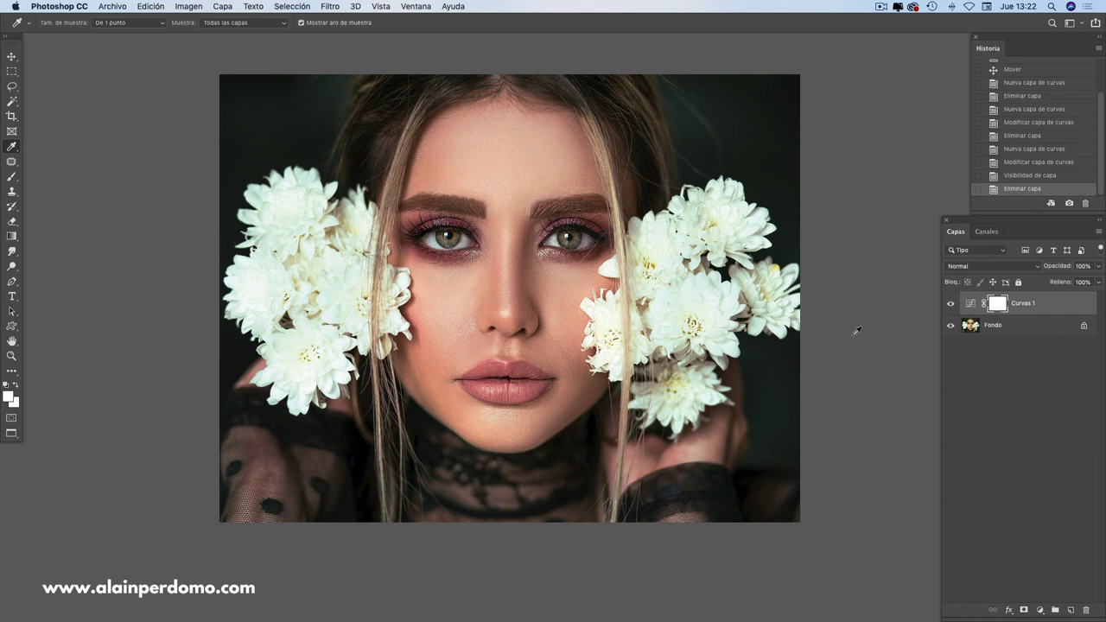
{"action": "key", "text": "b"}
{"action": "key", "text": "bracketright"}
{"action": "key", "text": "bracketright"}
{"action": "key", "text": "bracketright"}
{"action": "key", "text": "bracketright"}
{"action": "key", "text": "bracketright"}
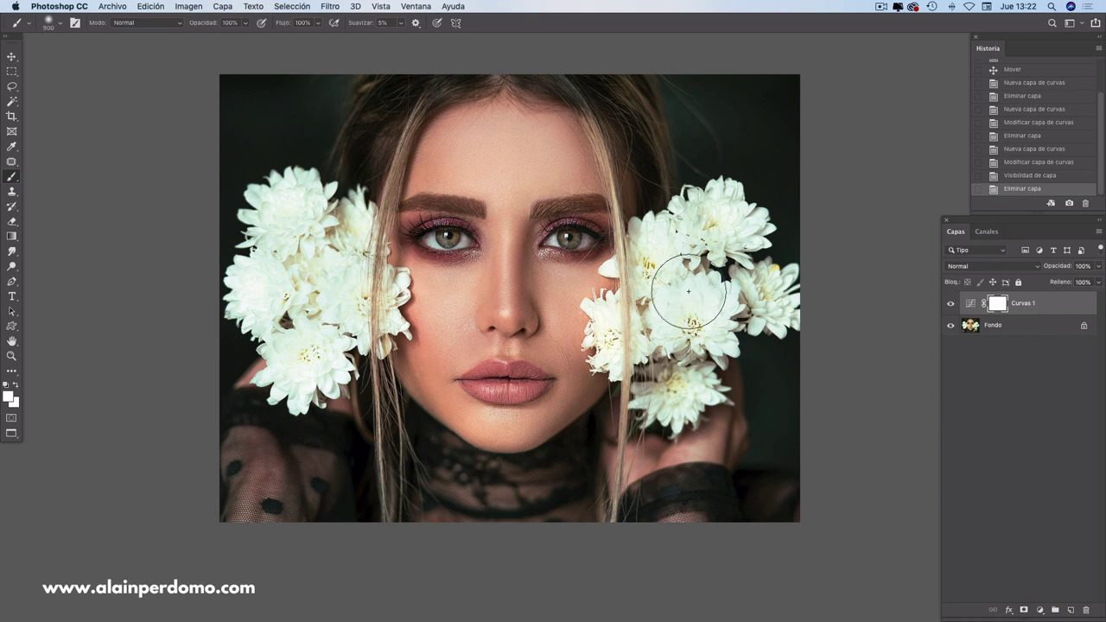
{"action": "key", "text": "super+i"}
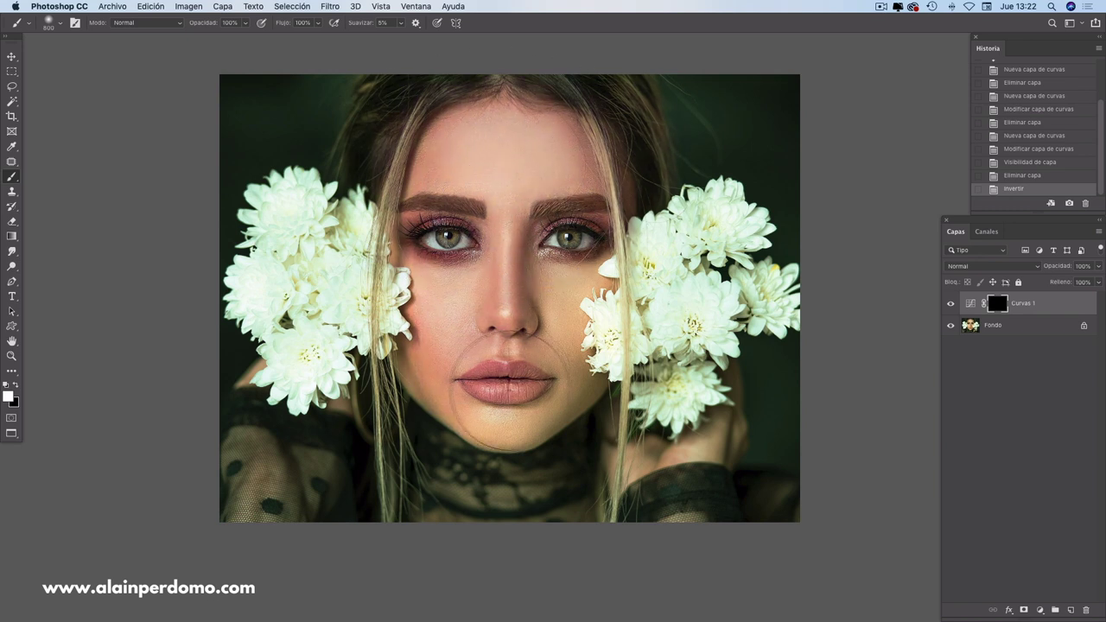
{"action": "left_click_drag", "start_coordinate": [683, 372], "coordinate": [682, 400]}
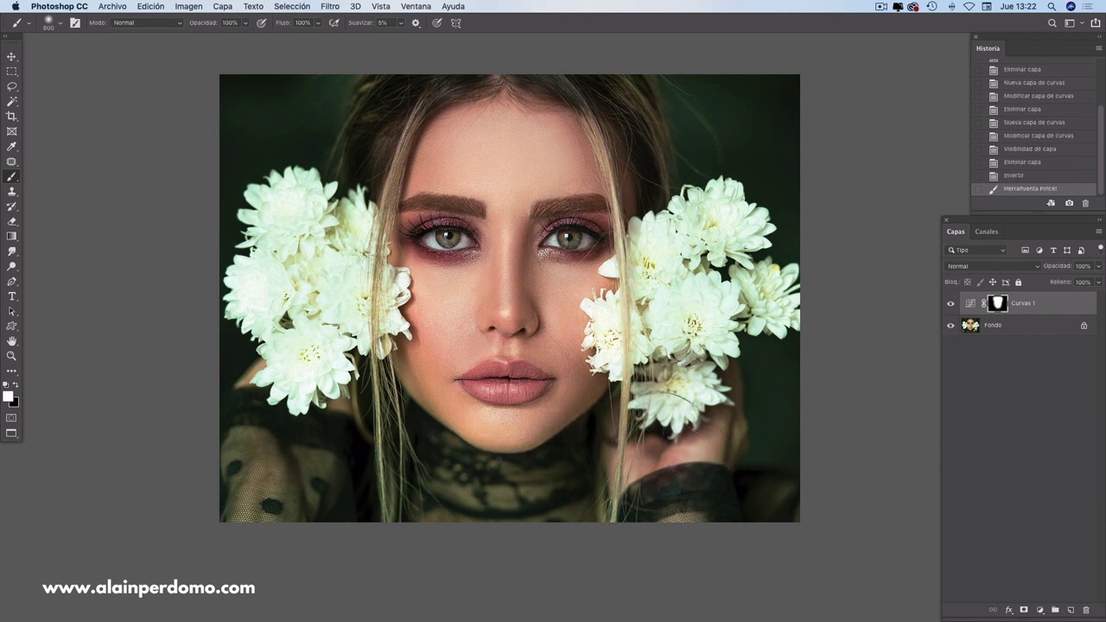
{"action": "left_click_drag", "start_coordinate": [320, 406], "coordinate": [322, 363]}
{"action": "left_click_drag", "start_coordinate": [432, 433], "coordinate": [571, 449]}
{"action": "left_click_drag", "start_coordinate": [485, 484], "coordinate": [562, 484]}
{"action": "left_click_drag", "start_coordinate": [510, 519], "coordinate": [593, 346]}
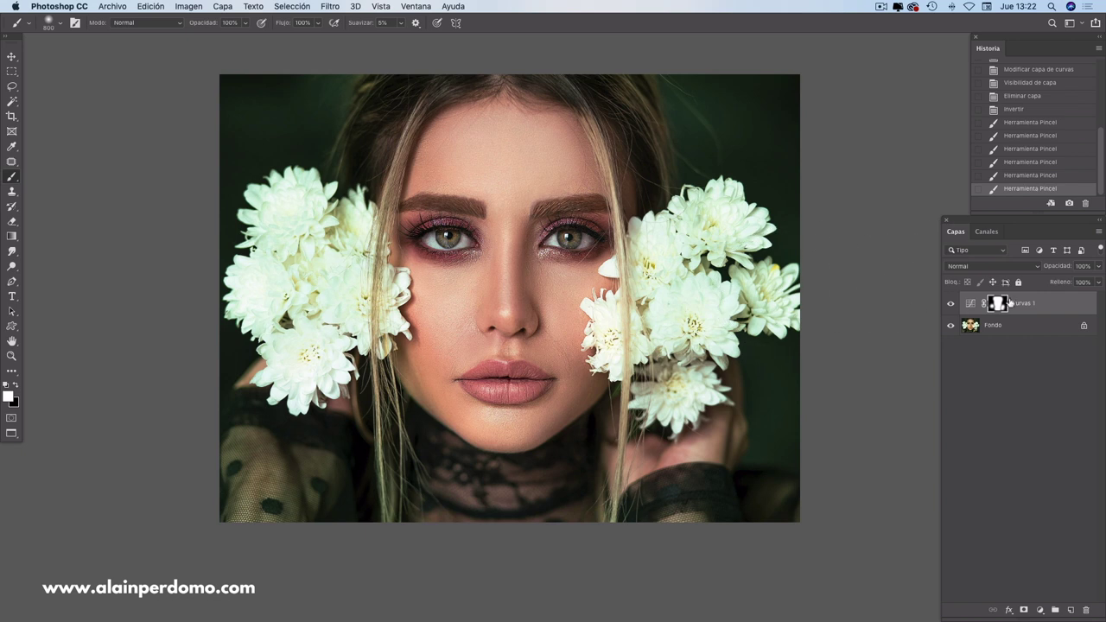
{"action": "left_click", "coordinate": [1023, 97]}
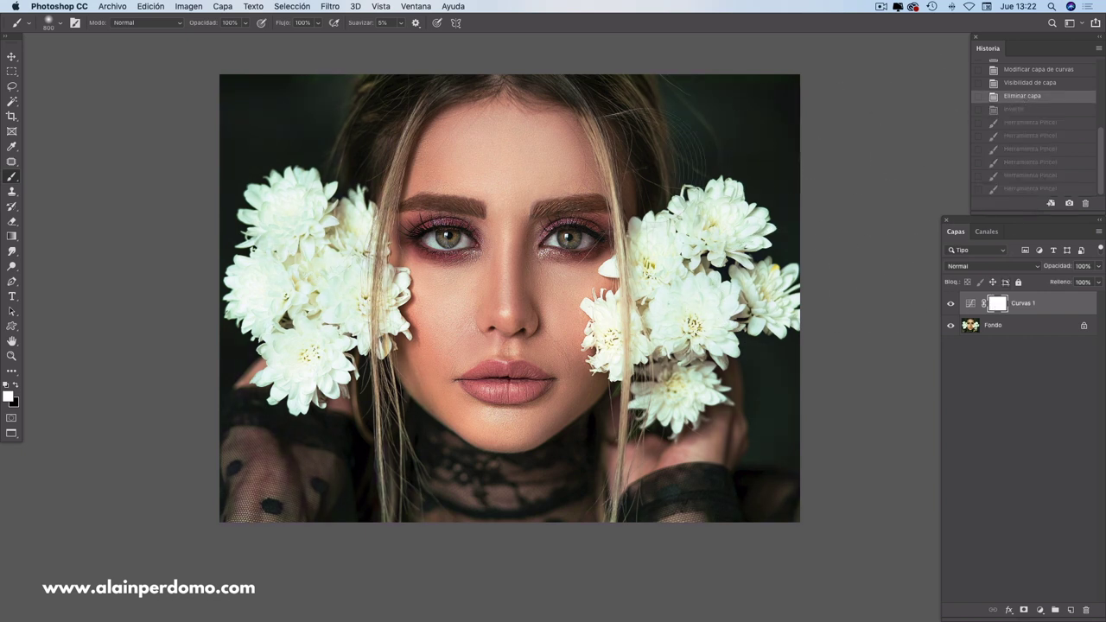
{"action": "left_click", "coordinate": [951, 304]}
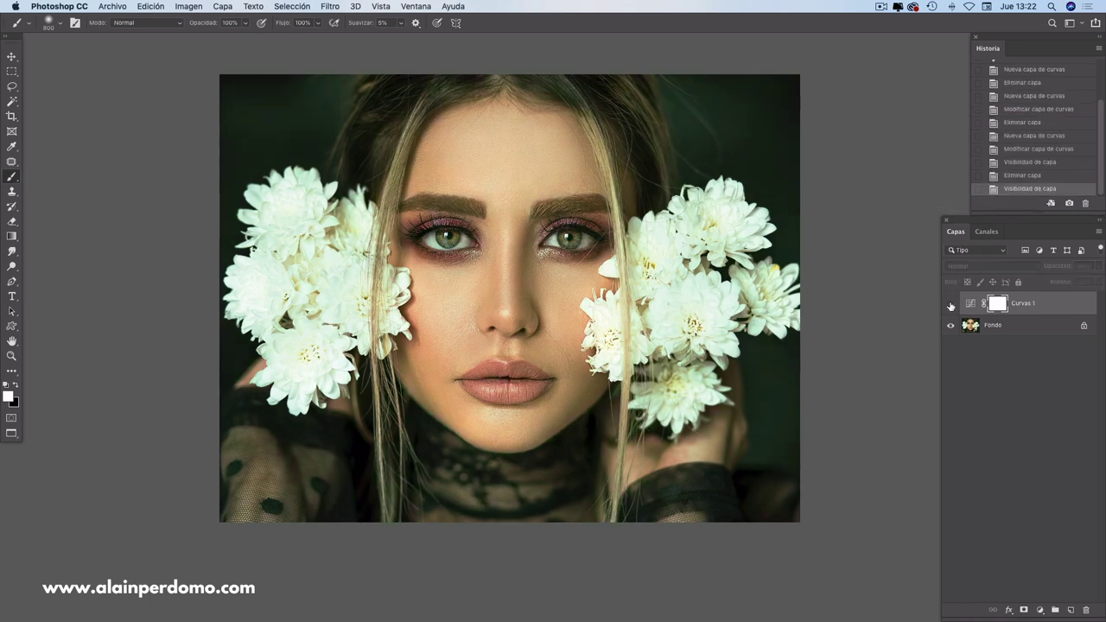
{"action": "left_click", "coordinate": [951, 304]}
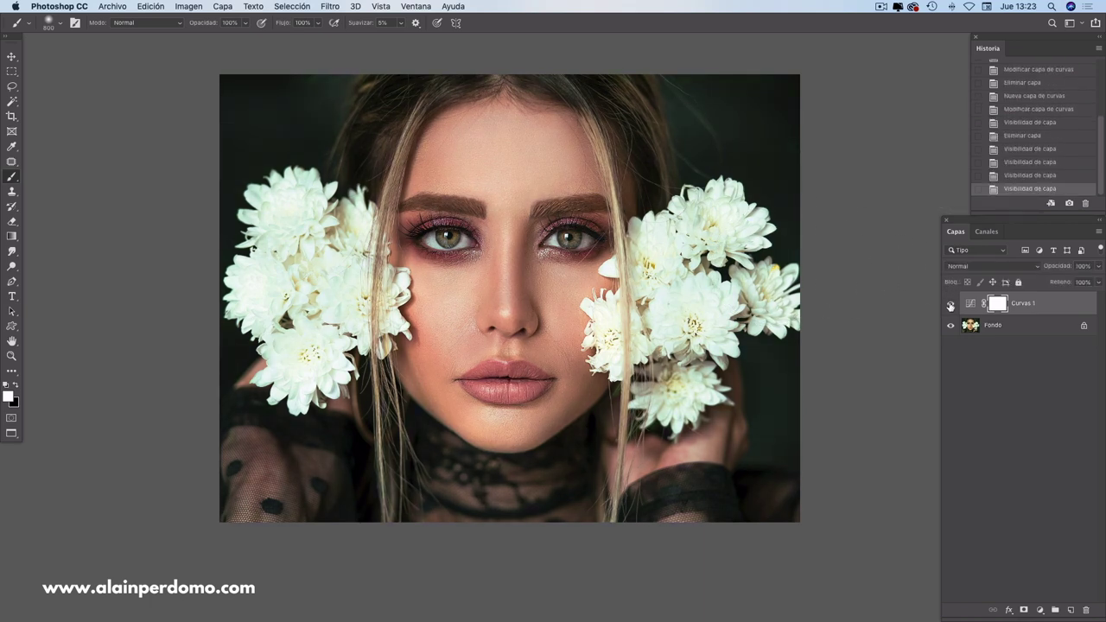
{"action": "left_click", "coordinate": [950, 305]}
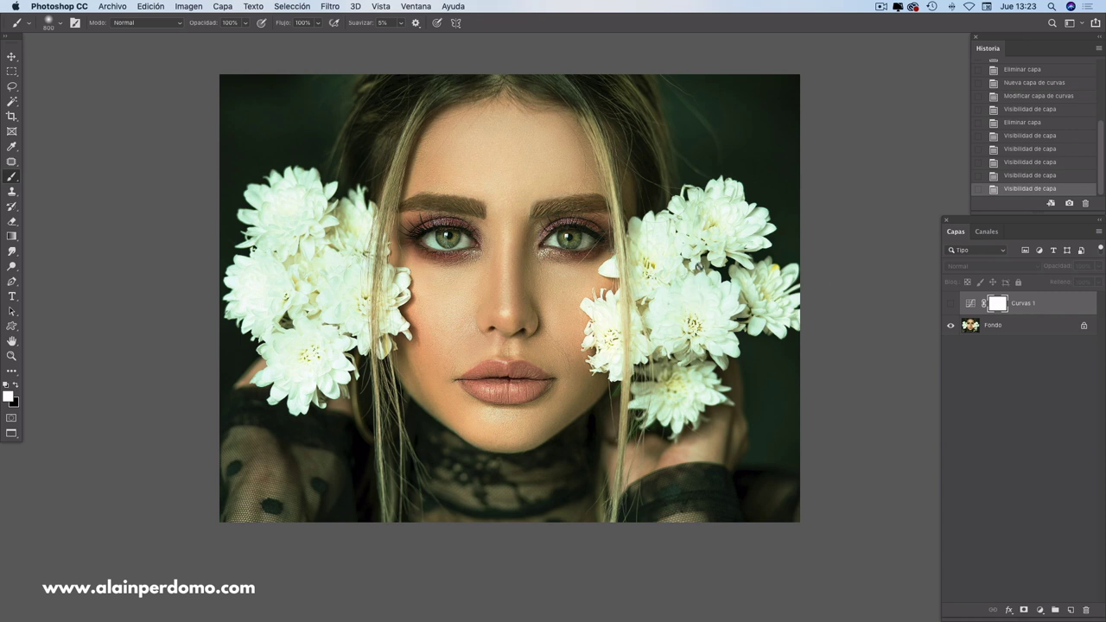
{"action": "left_click", "coordinate": [952, 305]}
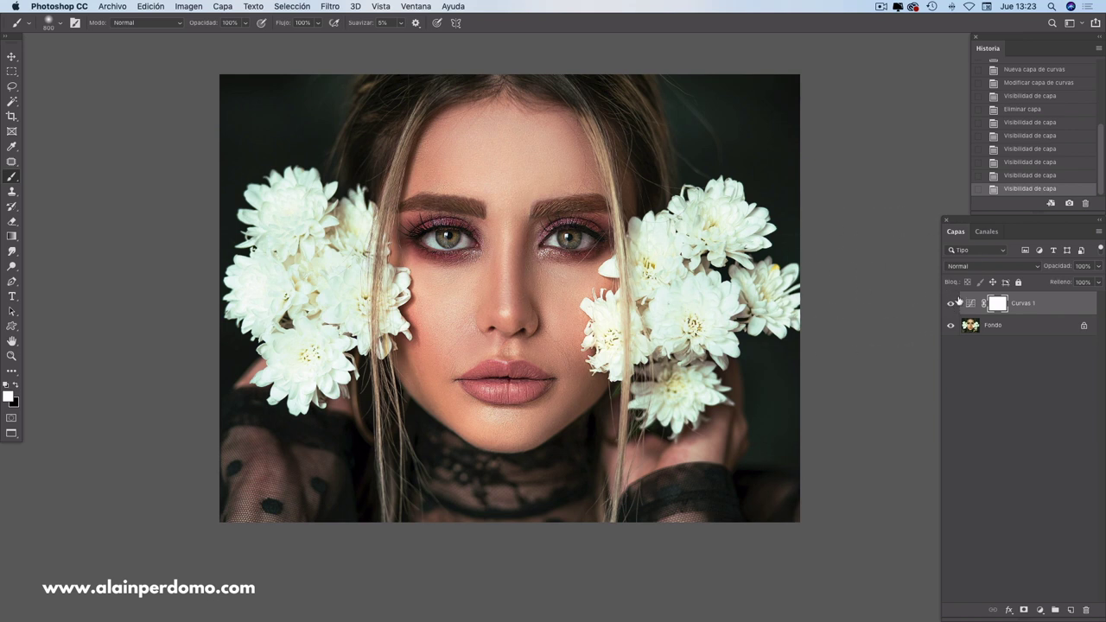
{"action": "left_click", "coordinate": [952, 305]}
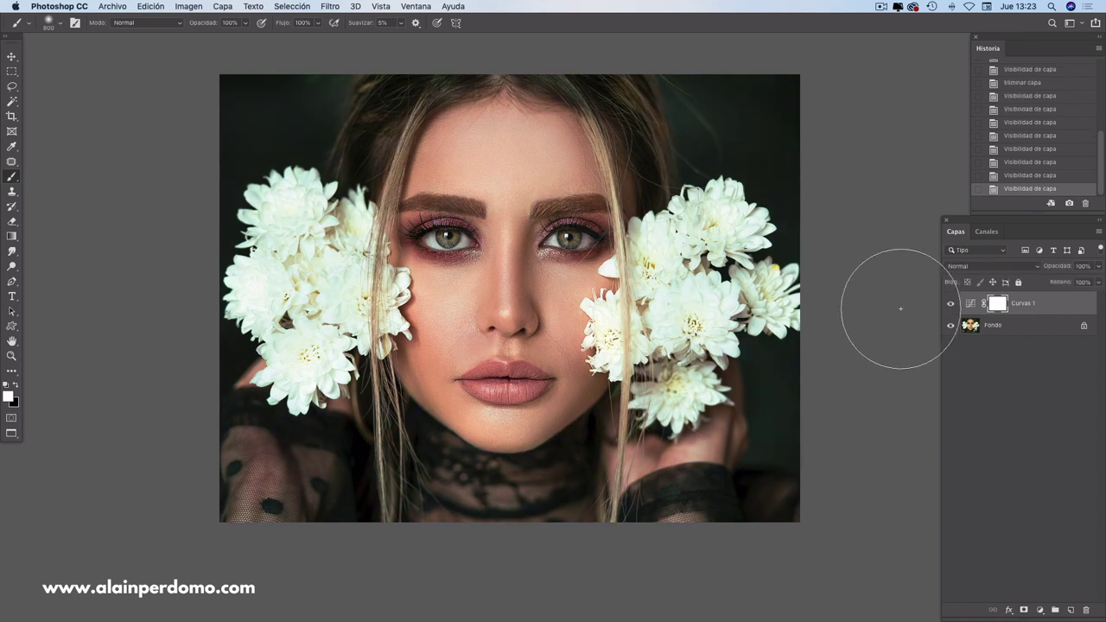